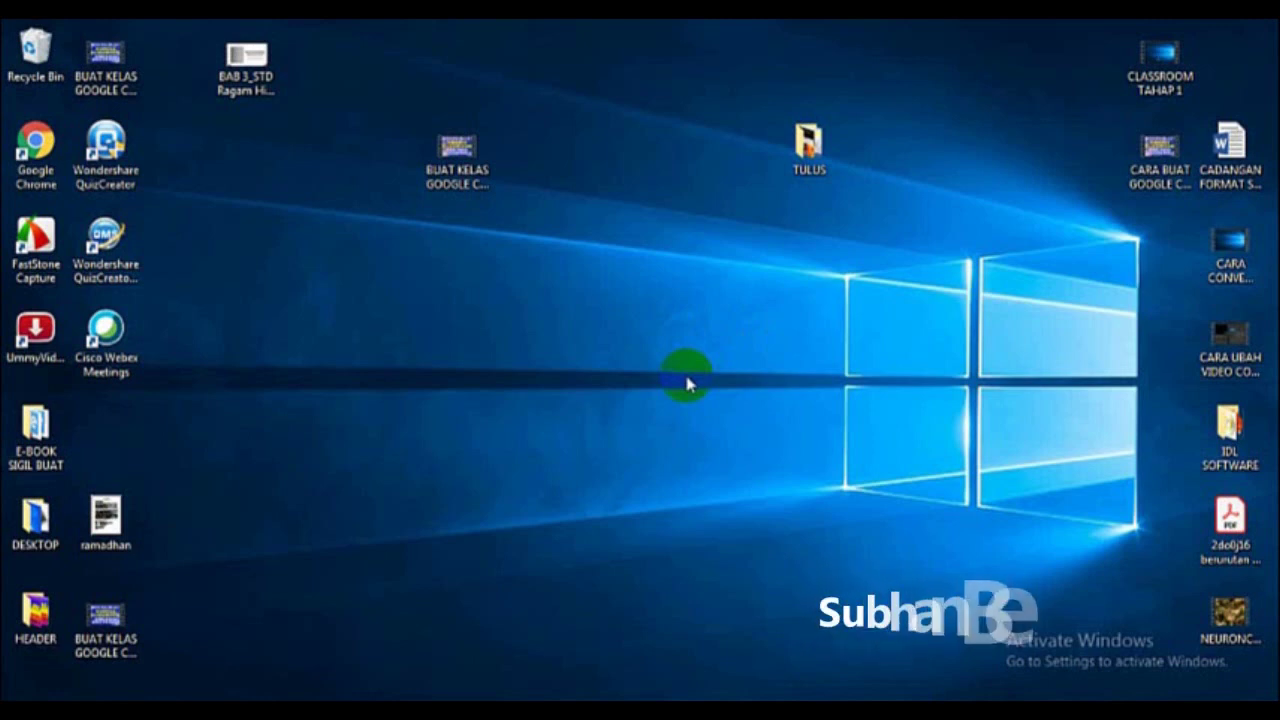
- Check the size and contents of the TULUS desktop folder in its properties, and close them
{"action": "left_click", "coordinate": [809, 152]}
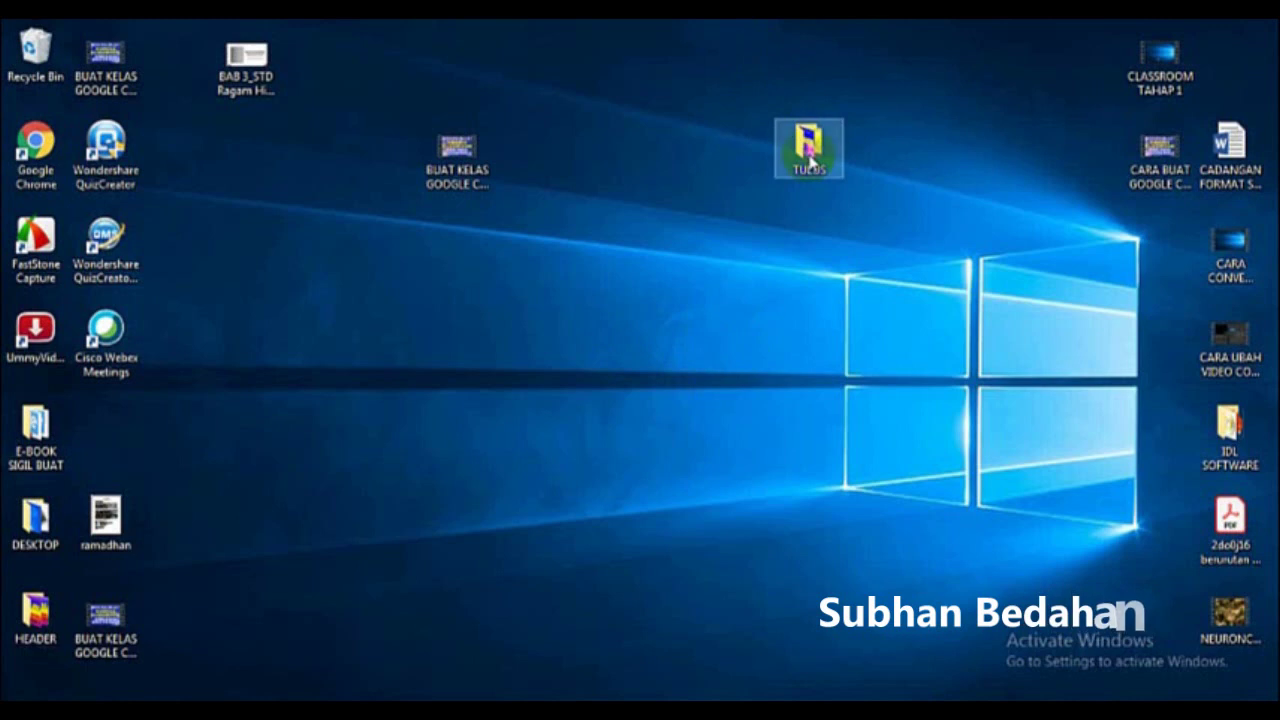
{"action": "right_click", "coordinate": [810, 160]}
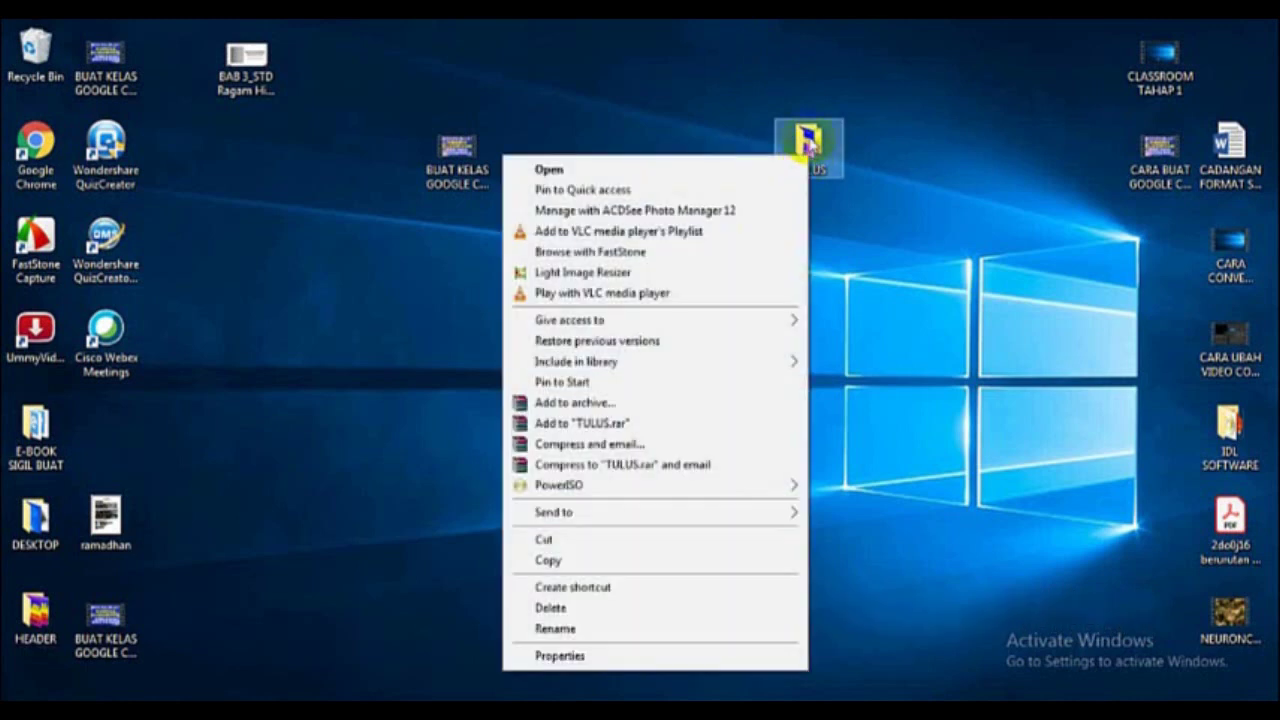
{"action": "left_click", "coordinate": [572, 652]}
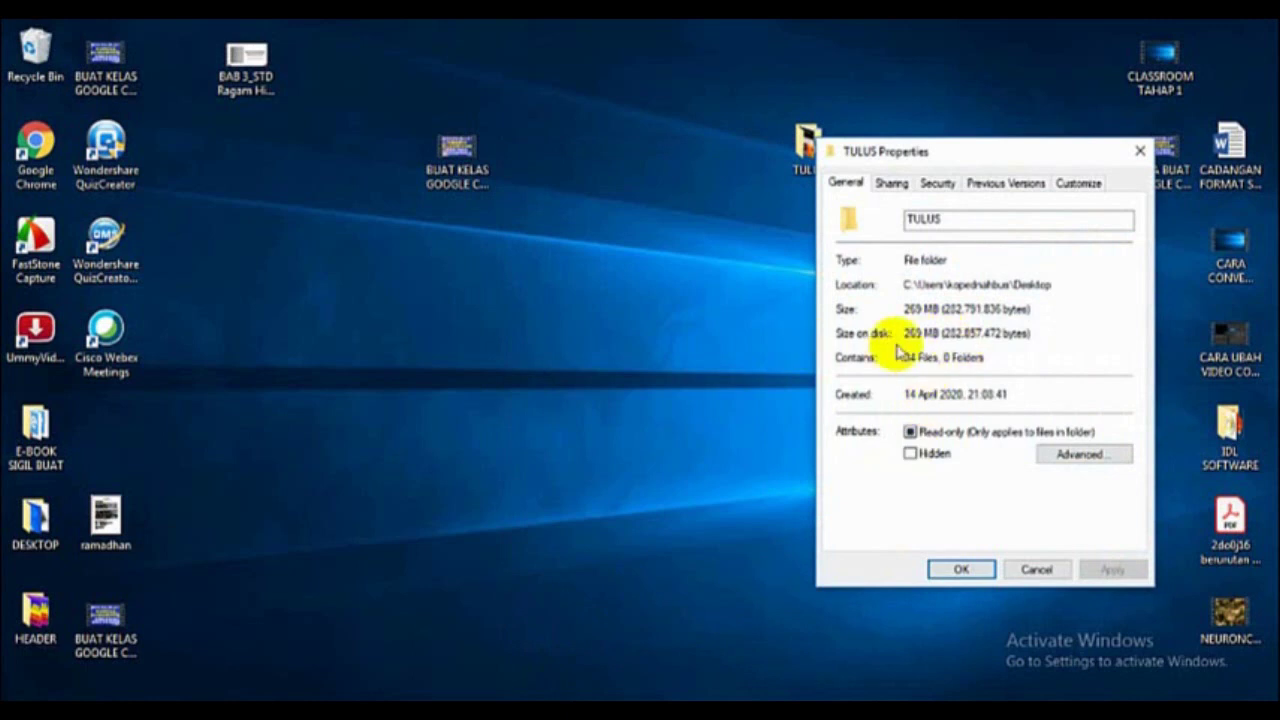
{"action": "left_click", "coordinate": [1140, 150]}
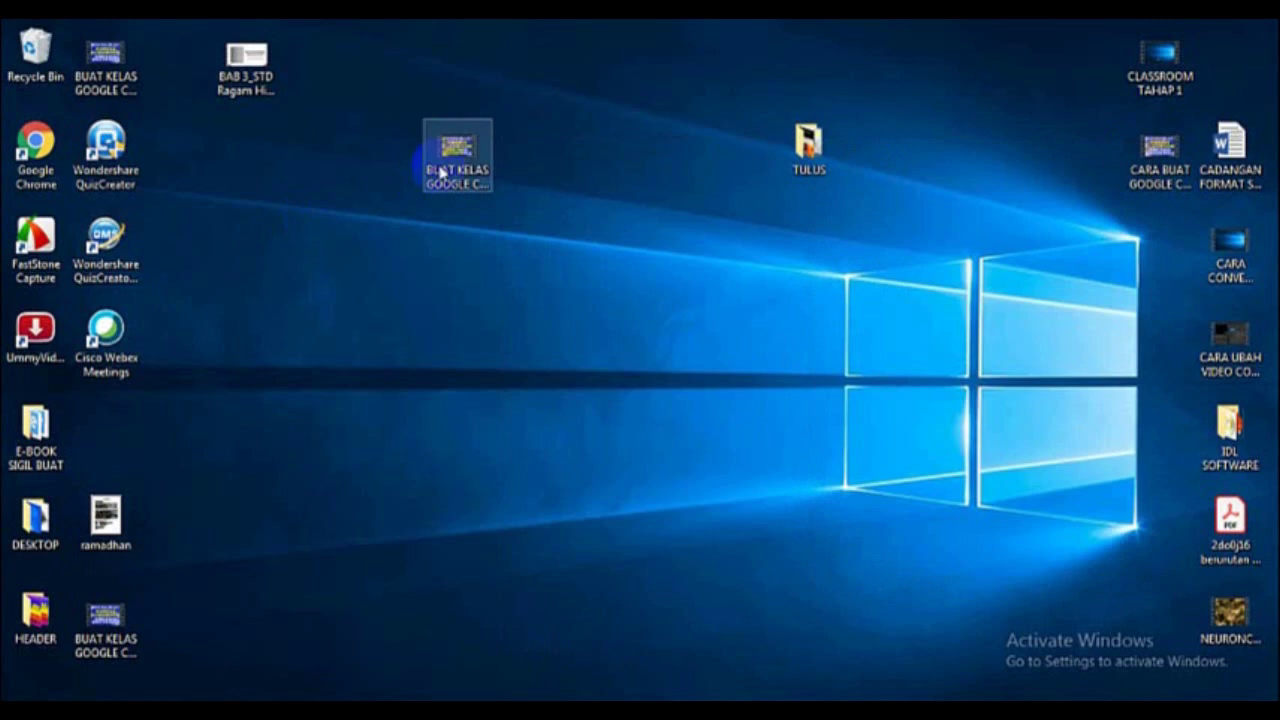
- Check the file size of the desktop video BUAT KELAS GOOGLE CLASSROOM SAMPAI SHARE SOAL KE SISWA in its properties, and close them
{"action": "left_click", "coordinate": [441, 170]}
{"action": "right_click", "coordinate": [441, 170]}
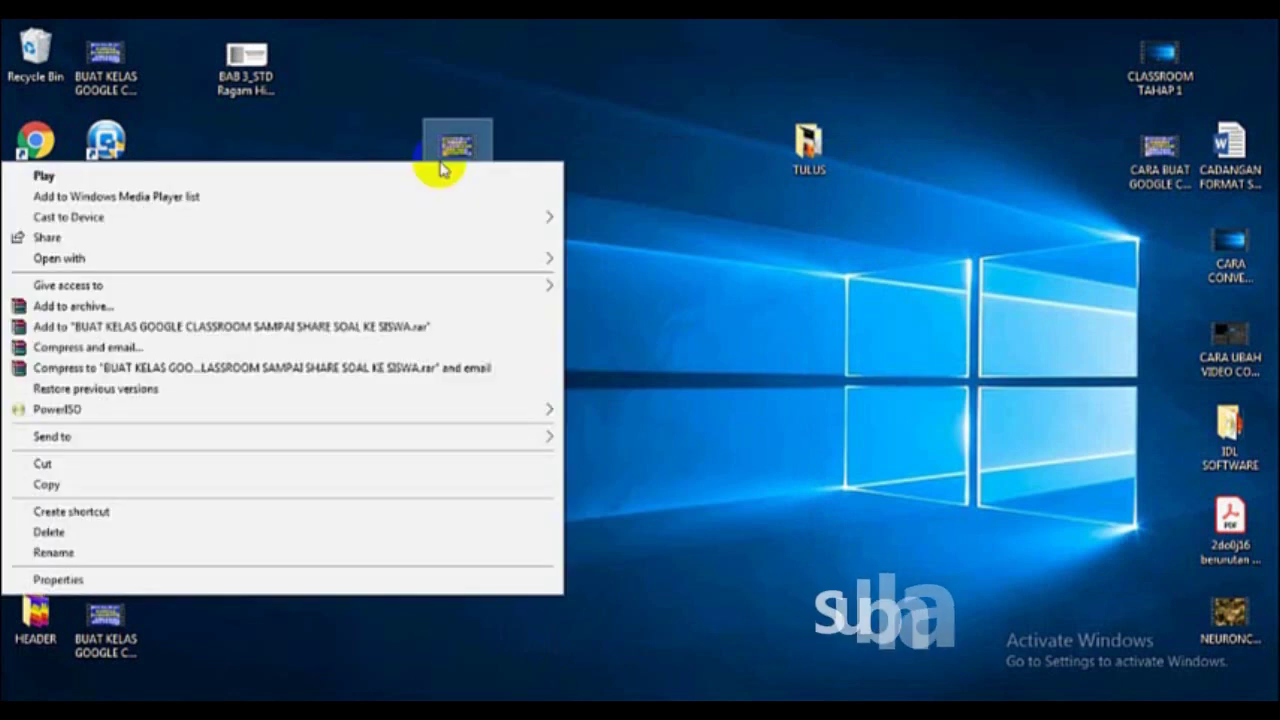
{"action": "left_click", "coordinate": [55, 580]}
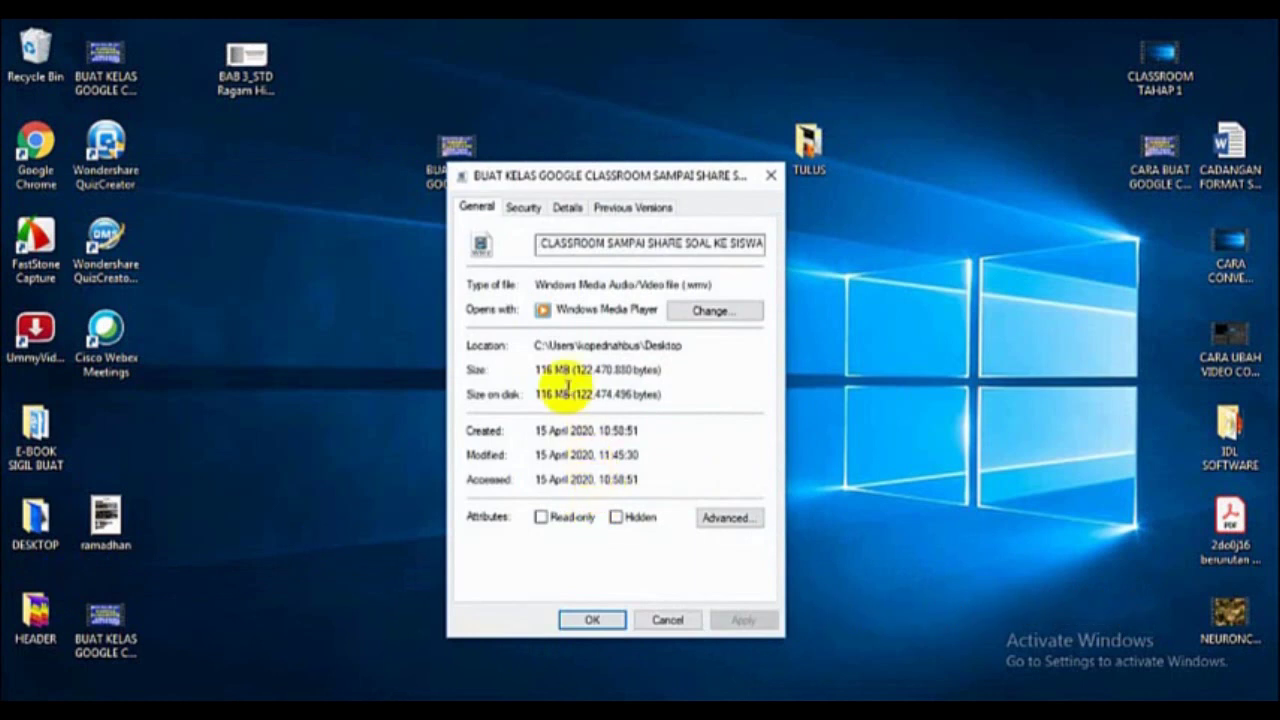
{"action": "left_click", "coordinate": [770, 176]}
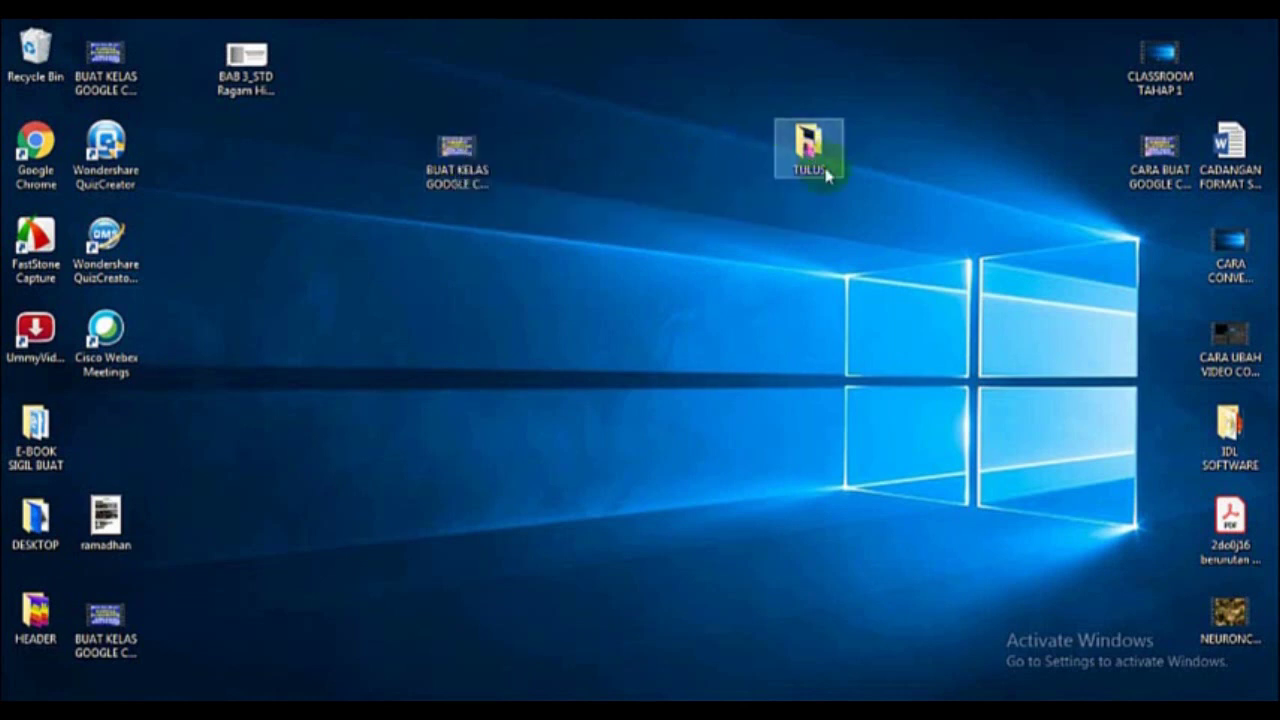
- Compress the TULUS desktop folder into an archive named TULUS.rar
{"action": "left_click", "coordinate": [704, 186]}
{"action": "left_click", "coordinate": [818, 156]}
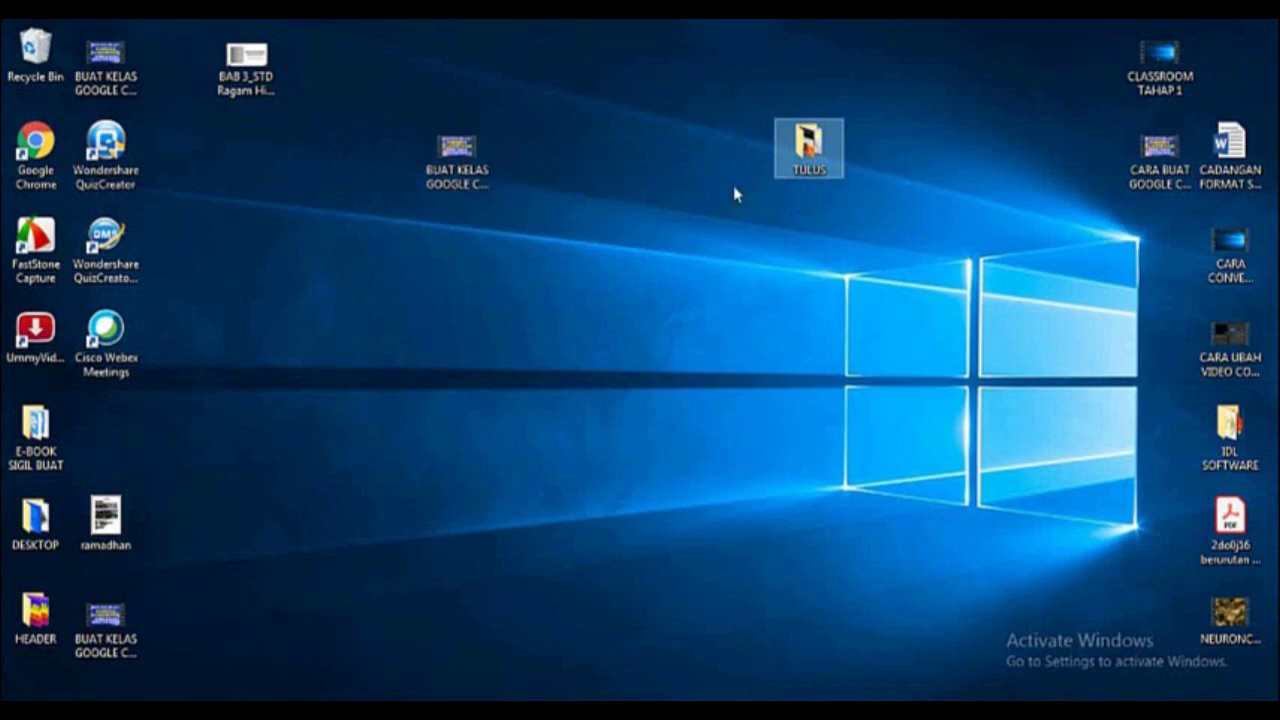
{"action": "right_click", "coordinate": [806, 149]}
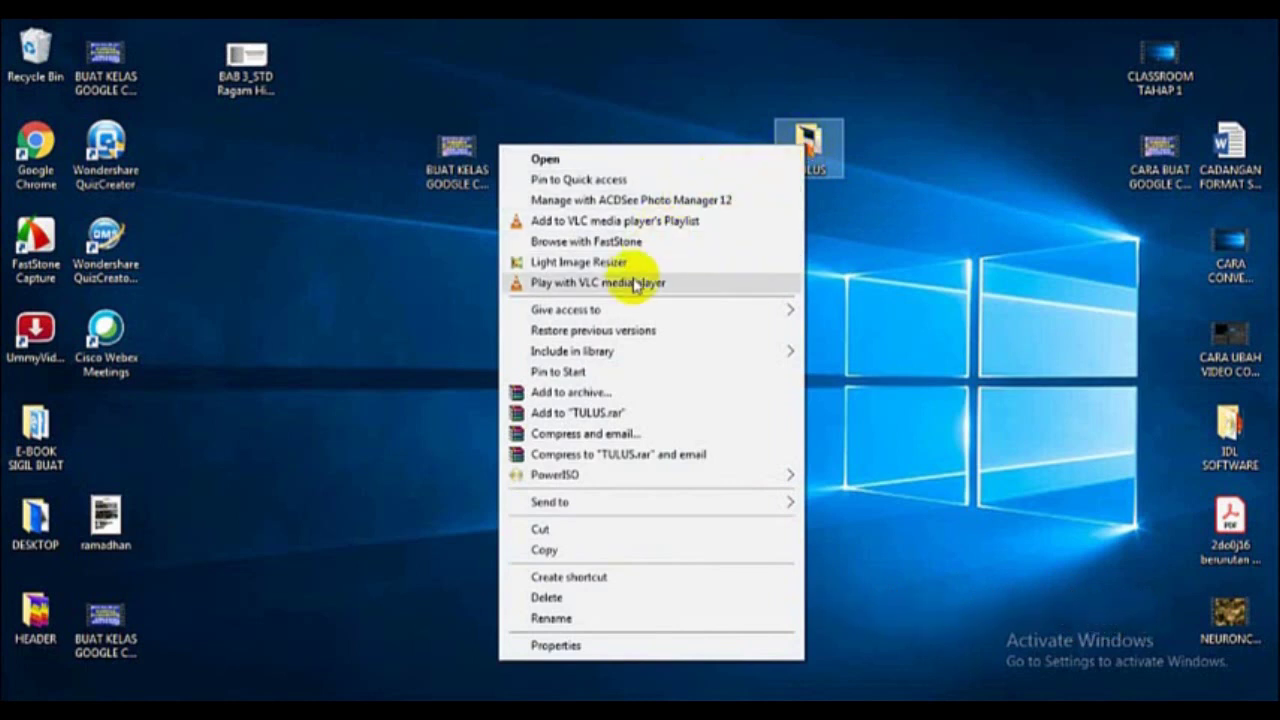
{"action": "left_click", "coordinate": [609, 416]}
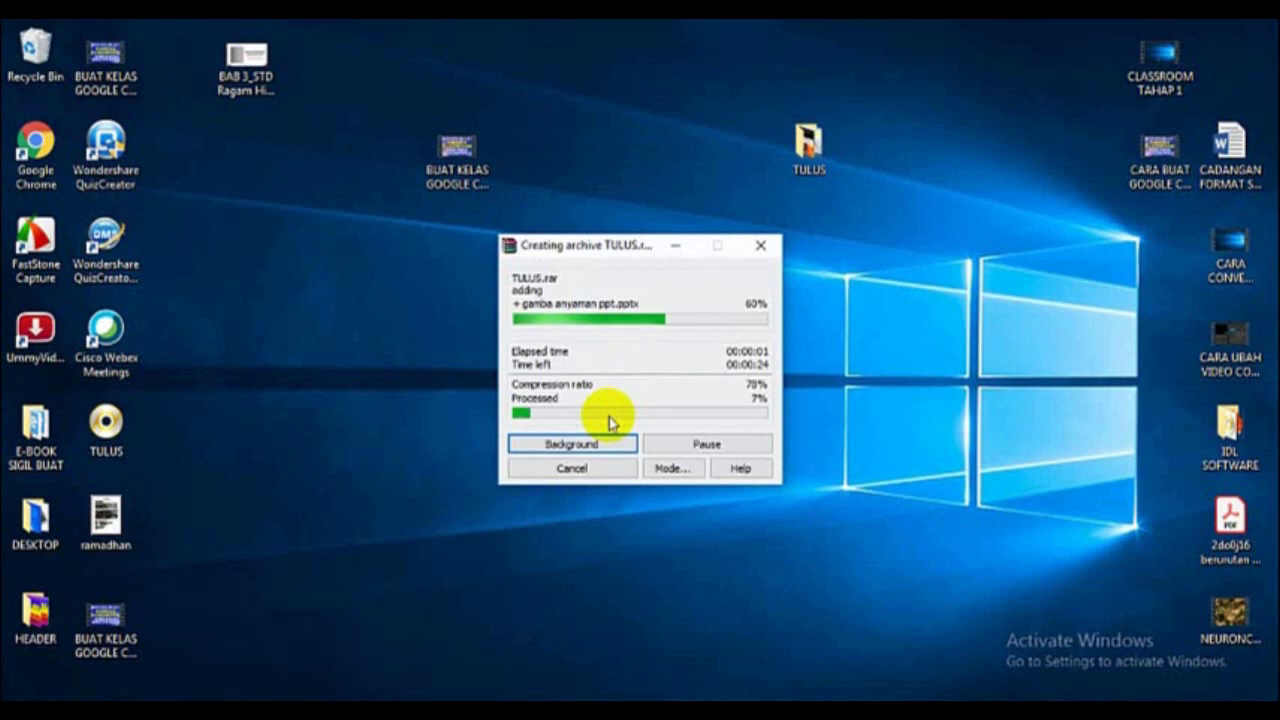
{"action": "left_click", "coordinate": [153, 440]}
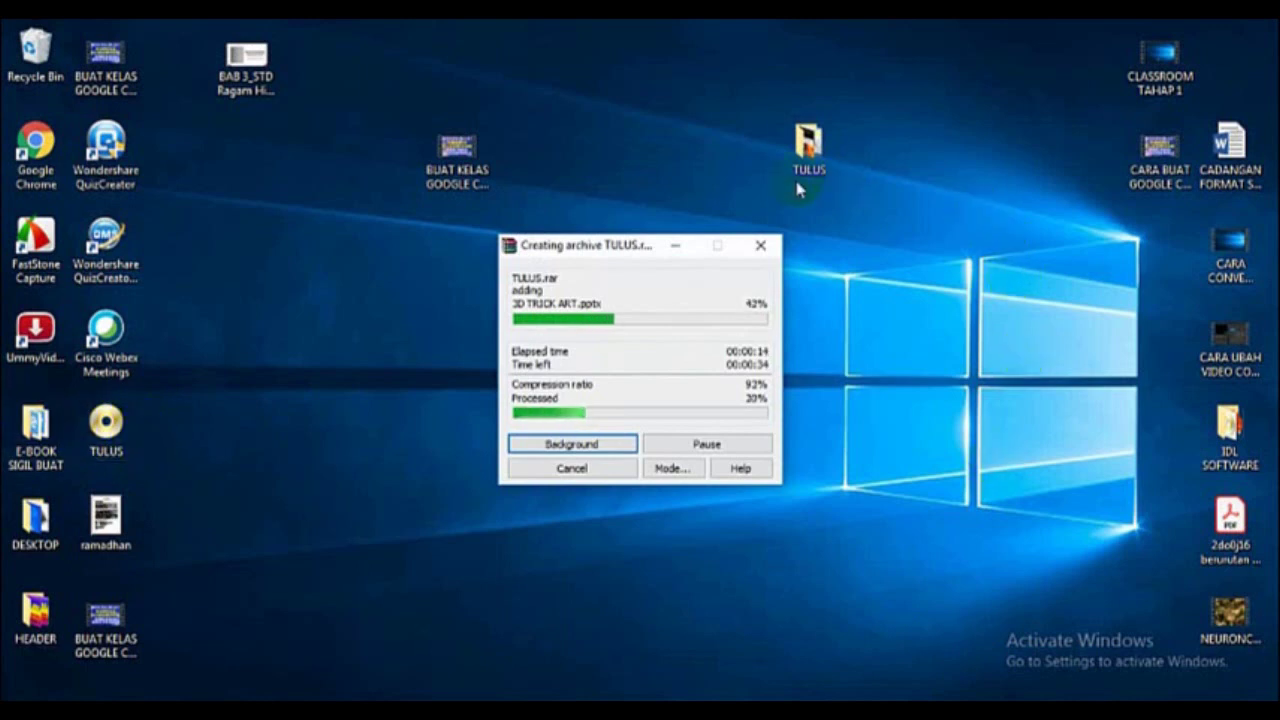
{"action": "left_click", "coordinate": [800, 150]}
{"action": "left_click", "coordinate": [930, 253]}
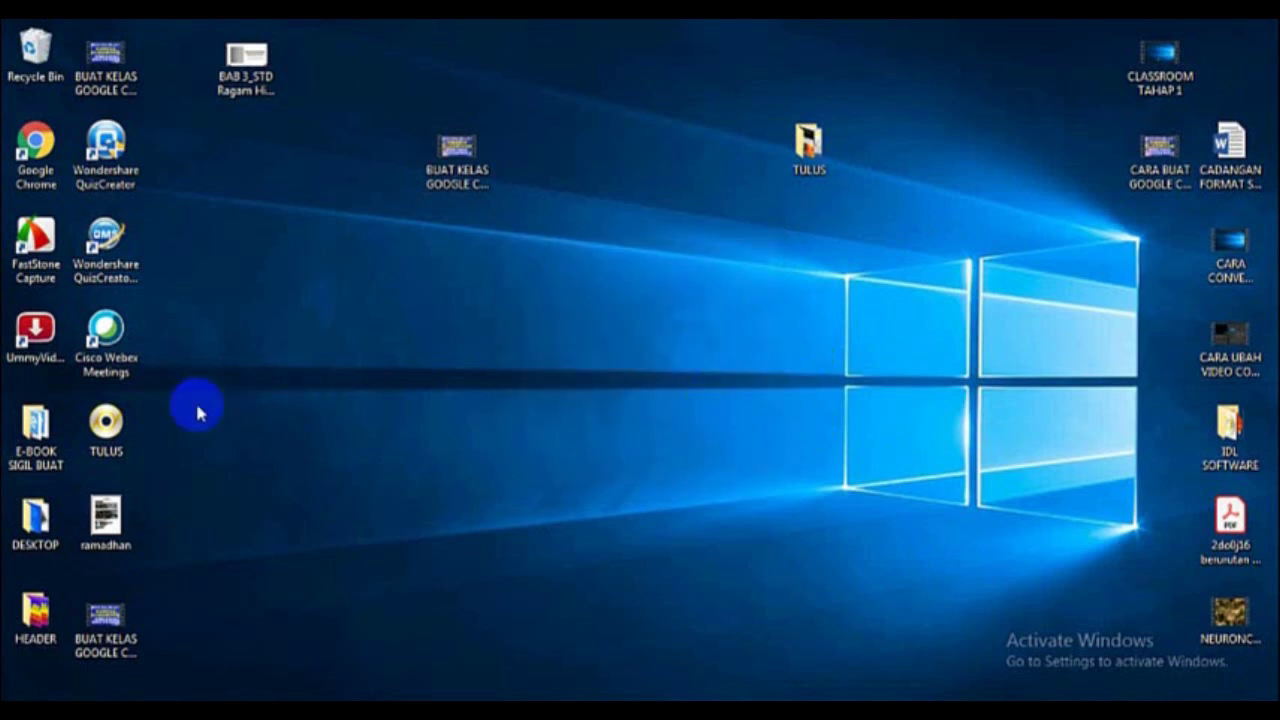
- Place the TULUS archive directly beside the TULUS folder on the desktop
{"action": "left_click_drag", "start_coordinate": [100, 418], "coordinate": [725, 172]}
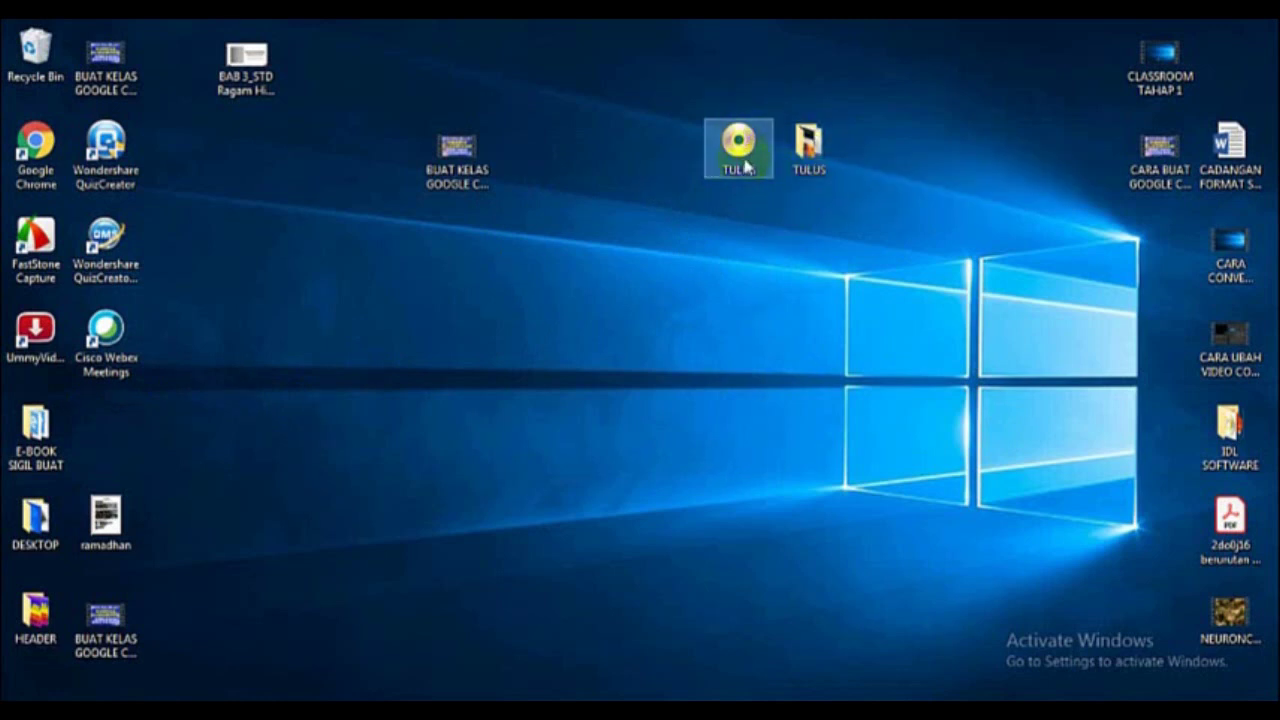
{"action": "left_click", "coordinate": [805, 148], "text": "ctrl"}
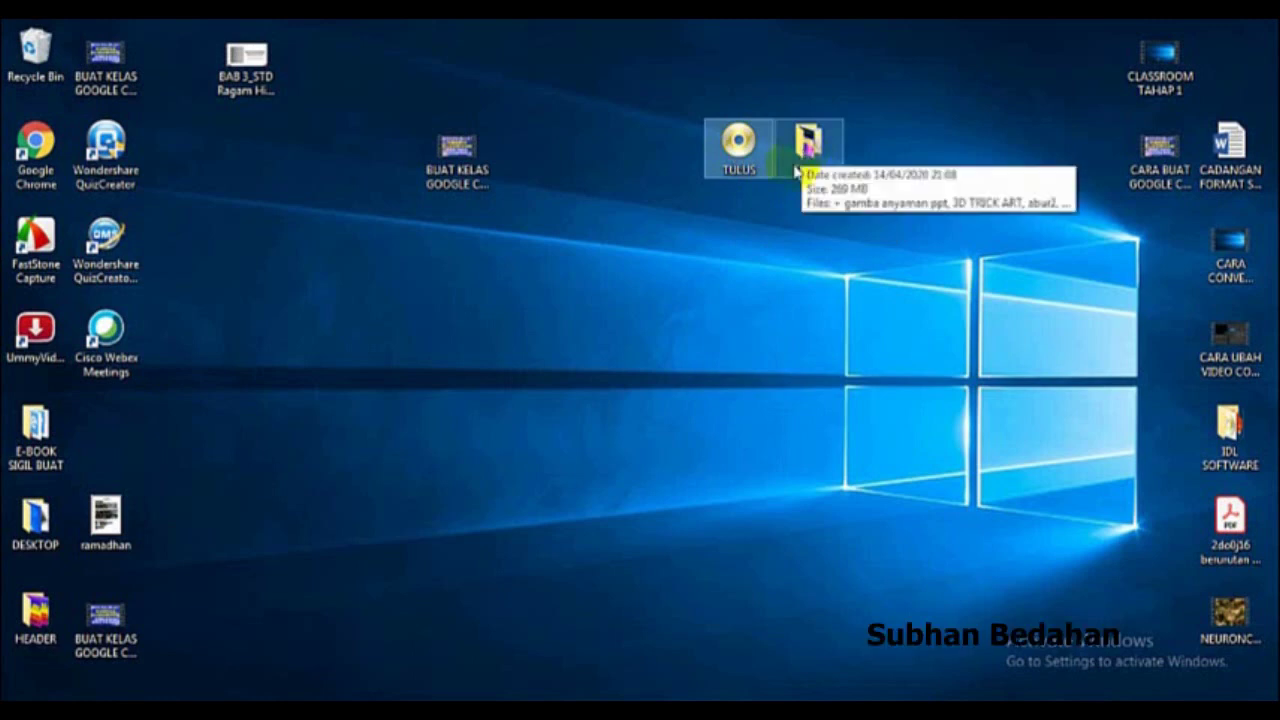
{"action": "left_click", "coordinate": [762, 165]}
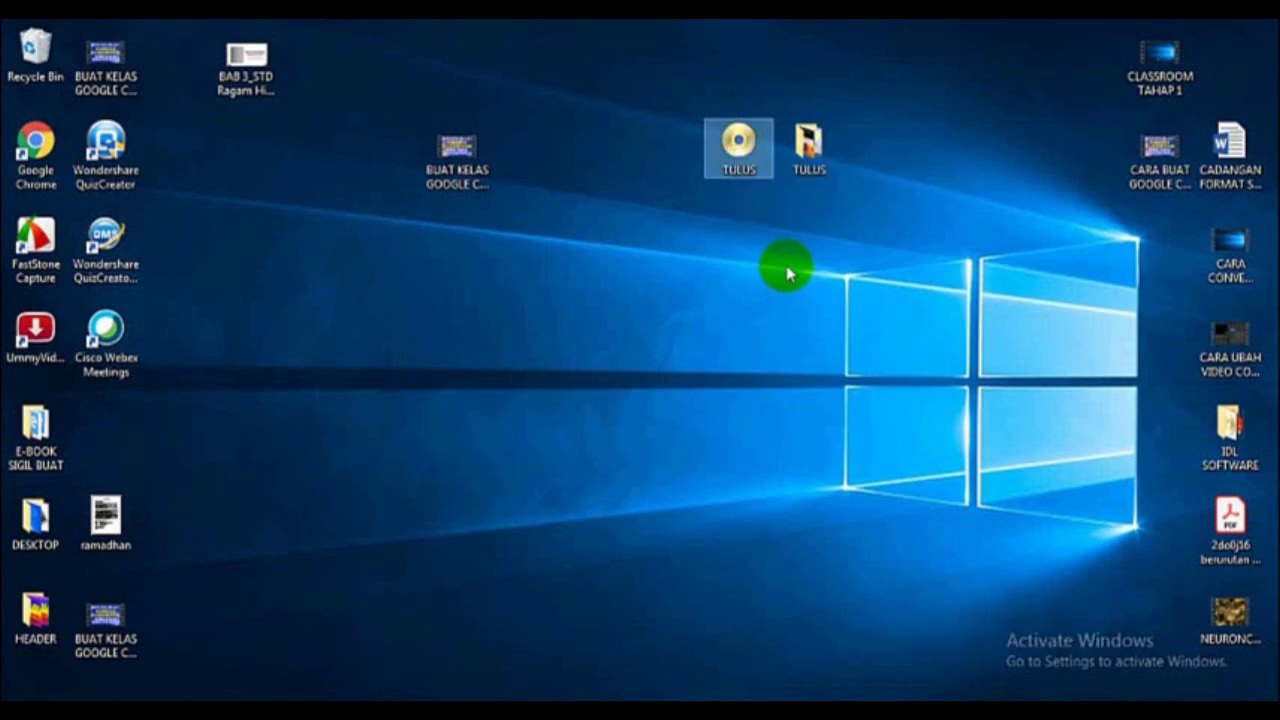
{"action": "left_click", "coordinate": [811, 148]}
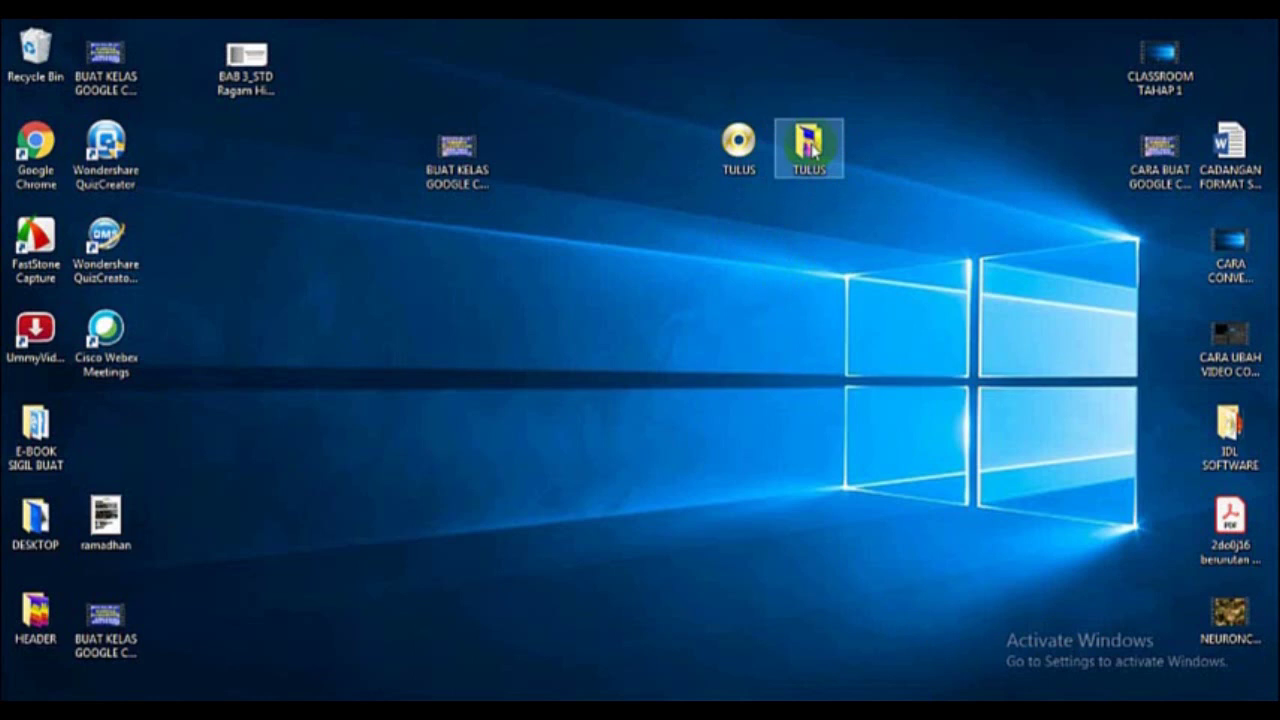
{"action": "left_click", "coordinate": [741, 150]}
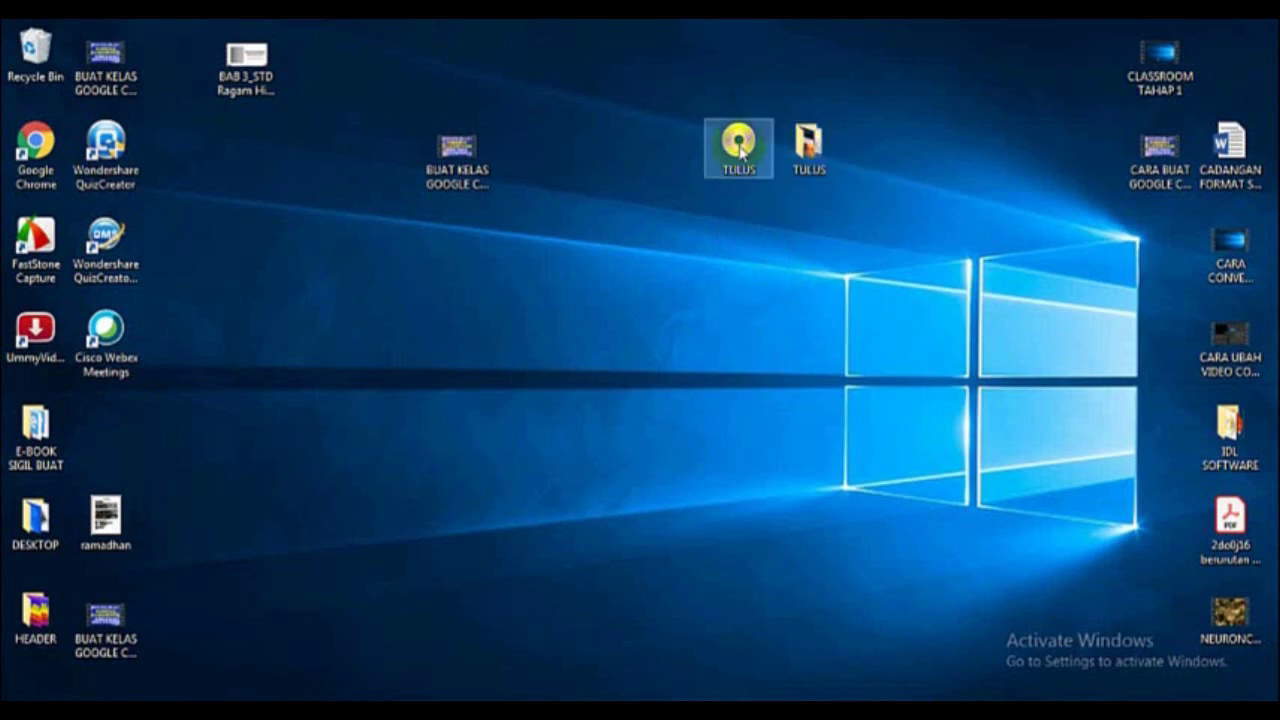
- Compress the desktop video into the archive BUAT KELAS GOOGLE CLASSROOM SAMPAI SHARE SOAL KE SISWA.rar
{"action": "left_click", "coordinate": [444, 170]}
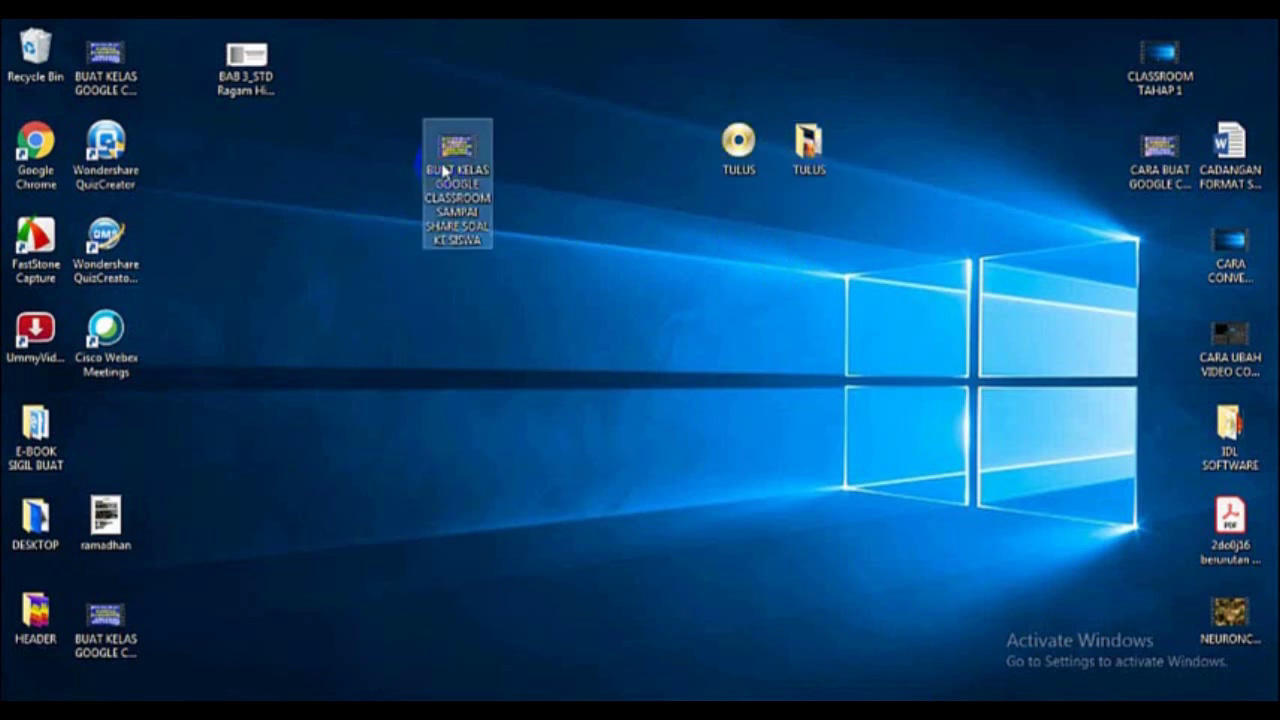
{"action": "right_click", "coordinate": [450, 161]}
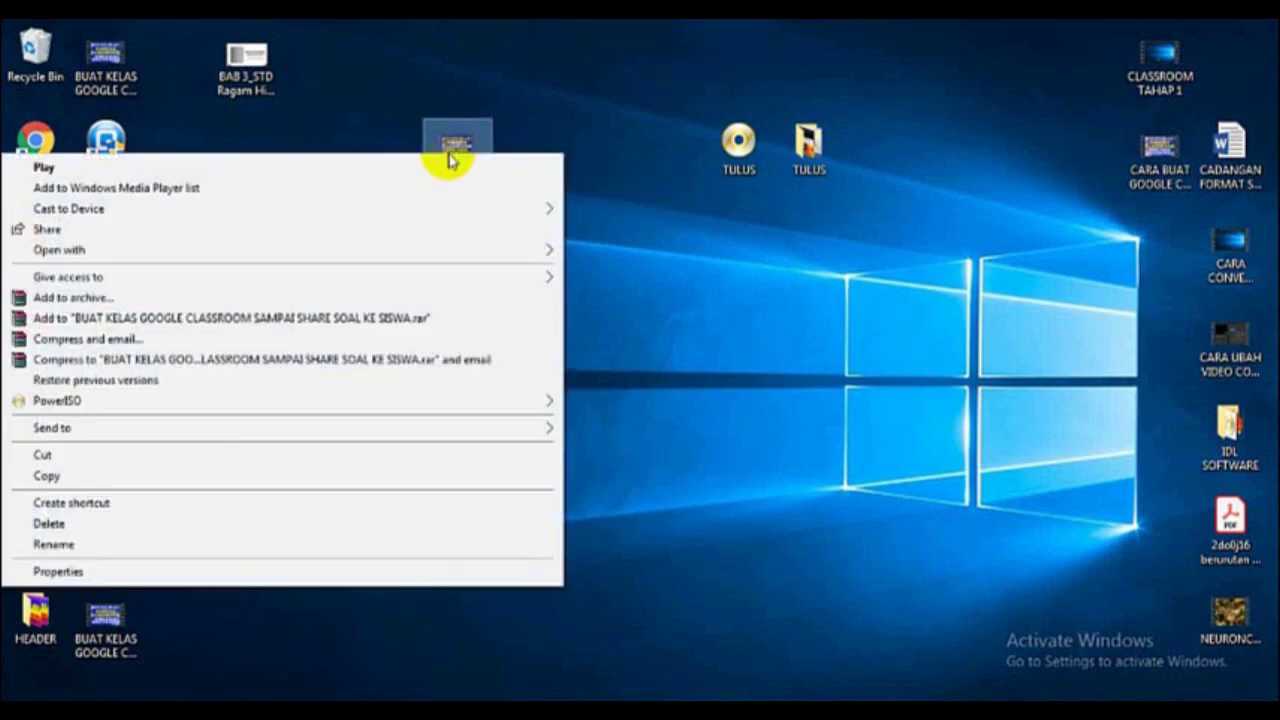
{"action": "left_click", "coordinate": [421, 319]}
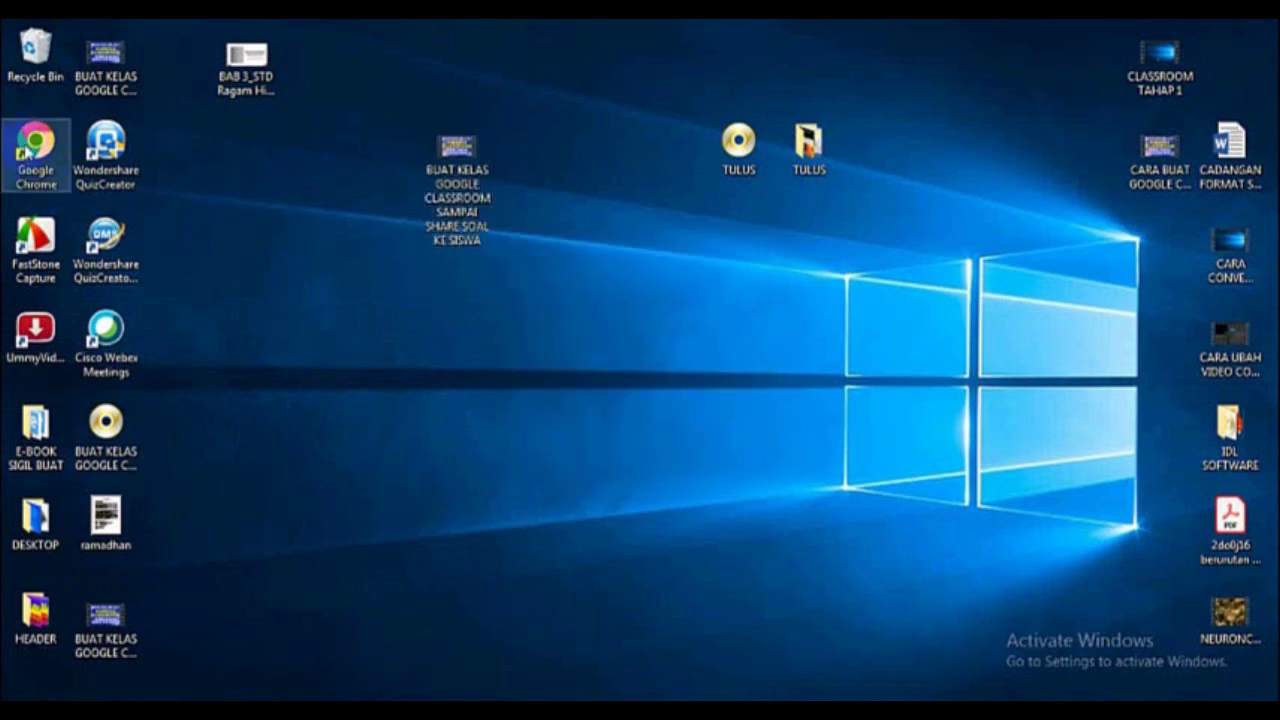
- Open Google Chrome and load google.com
{"action": "left_click", "coordinate": [42, 146]}
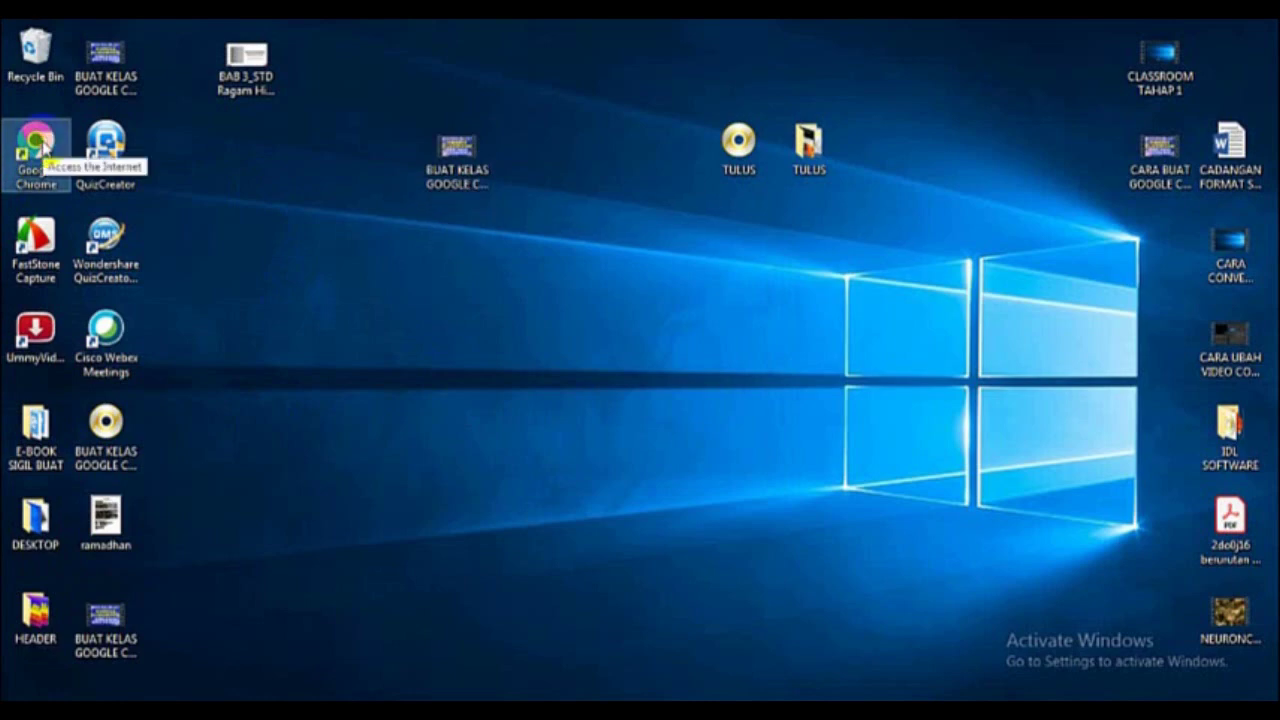
{"action": "double_click", "coordinate": [42, 142]}
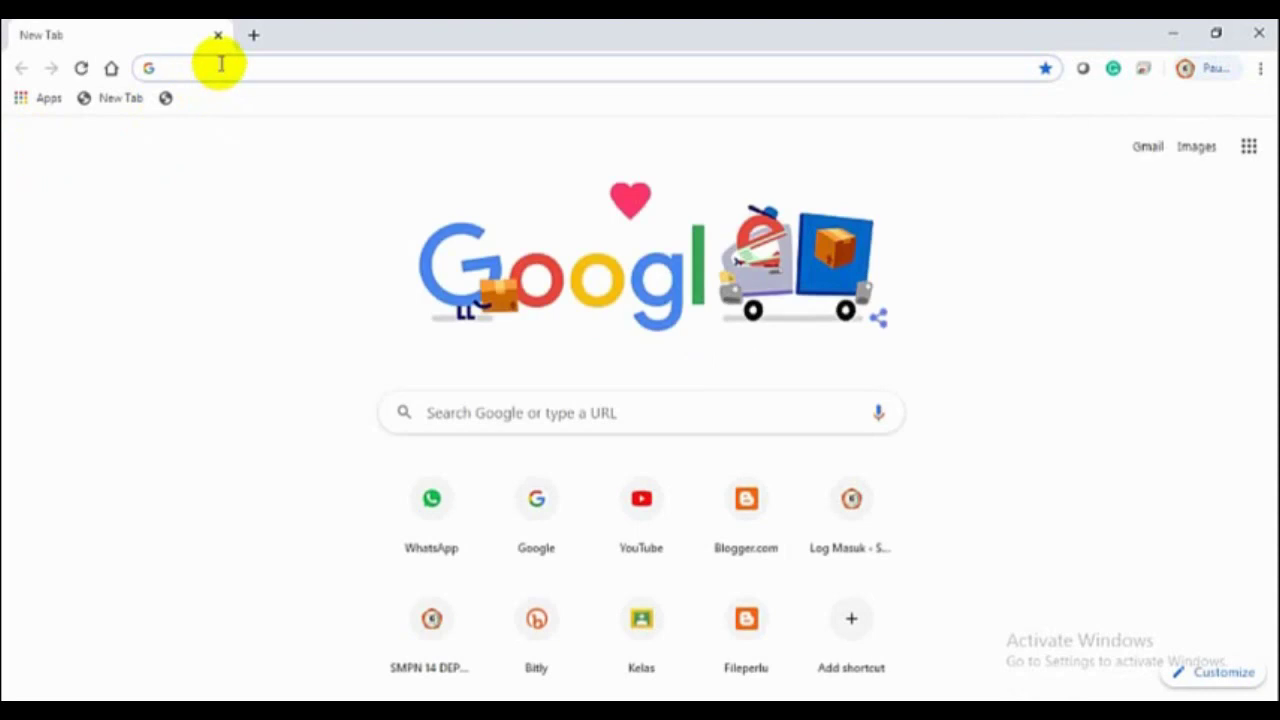
{"action": "type", "text": "g"}
{"action": "key", "text": "Return"}
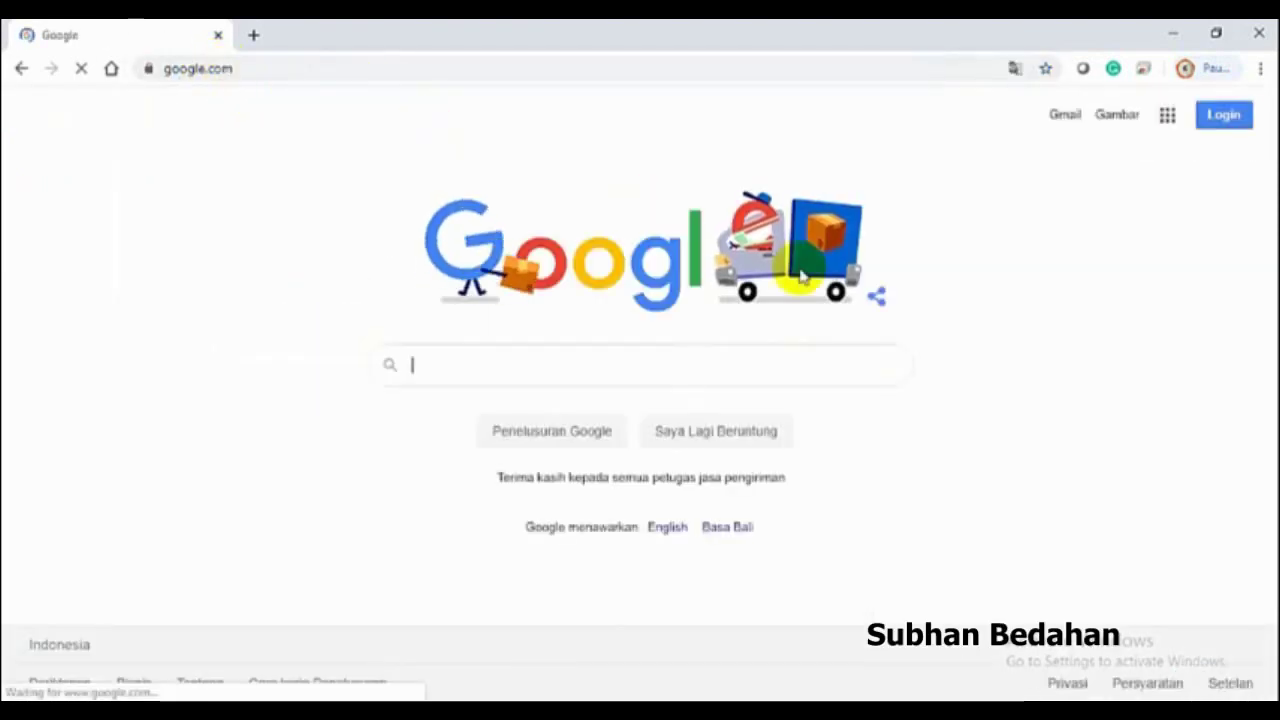
- Sign in to Google with the rupa& musik account, submitting the account password
{"action": "left_click", "coordinate": [1226, 116]}
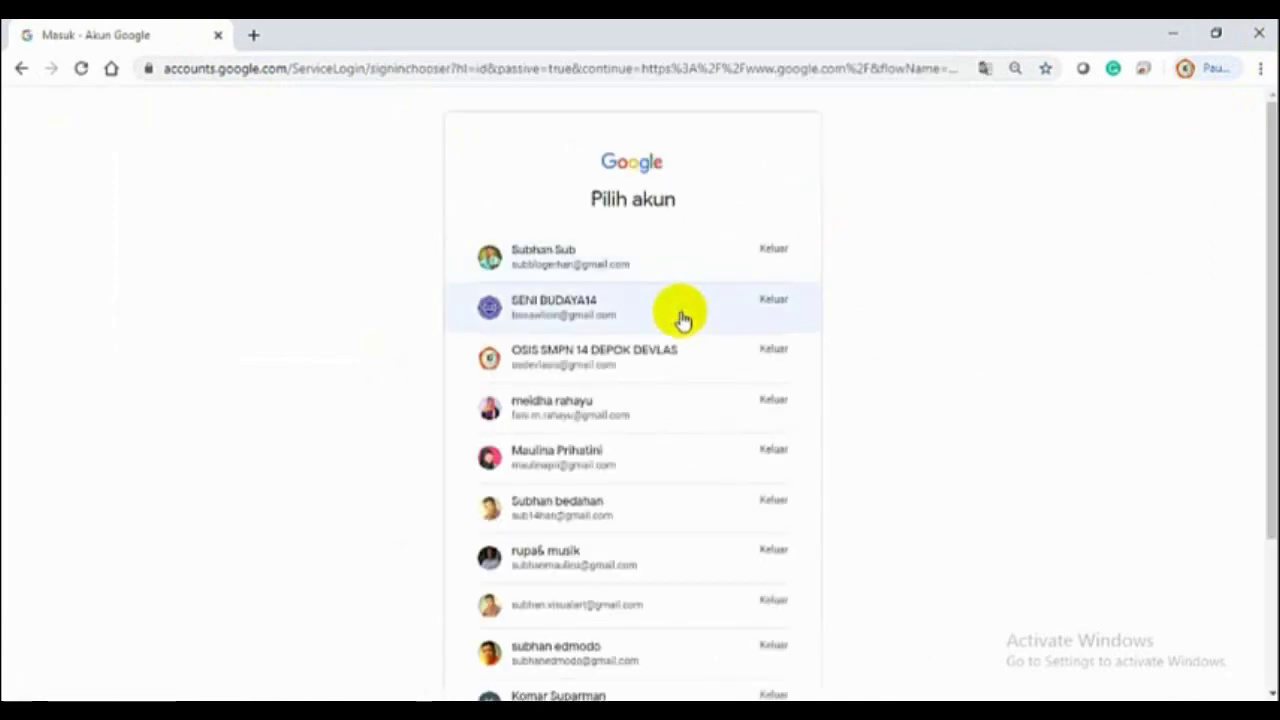
{"action": "left_click", "coordinate": [566, 570]}
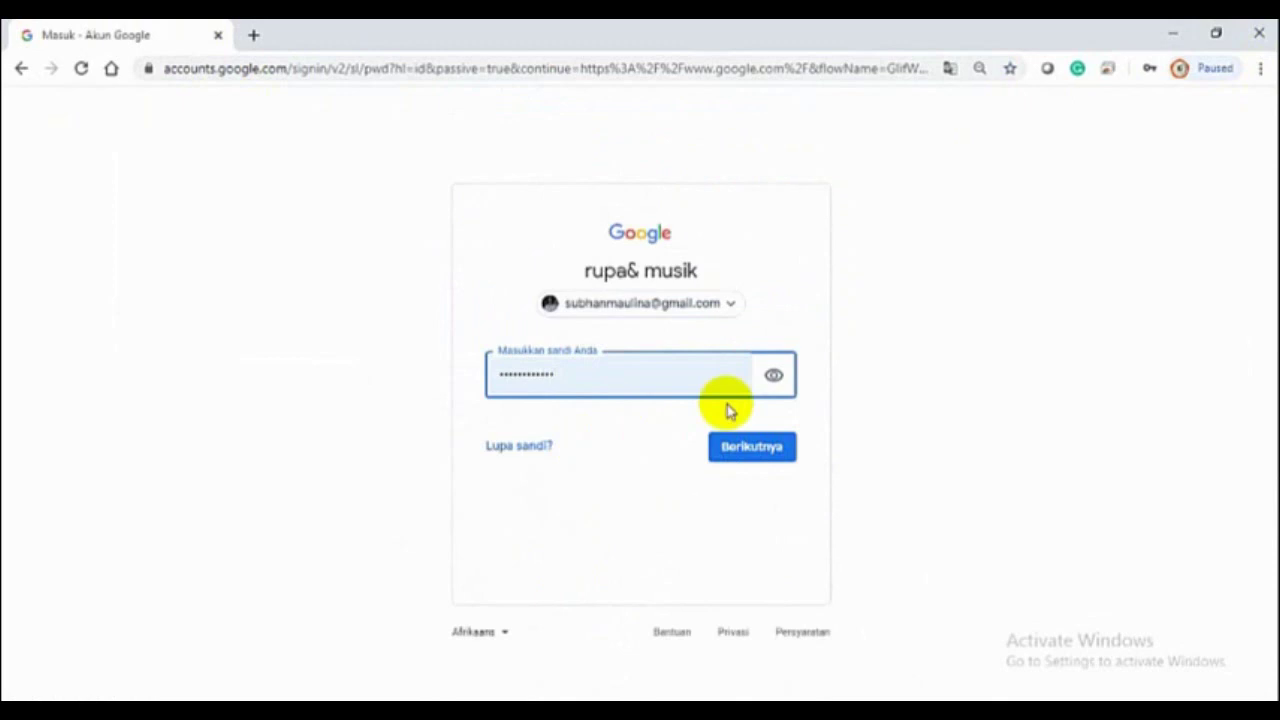
{"action": "left_click", "coordinate": [752, 447]}
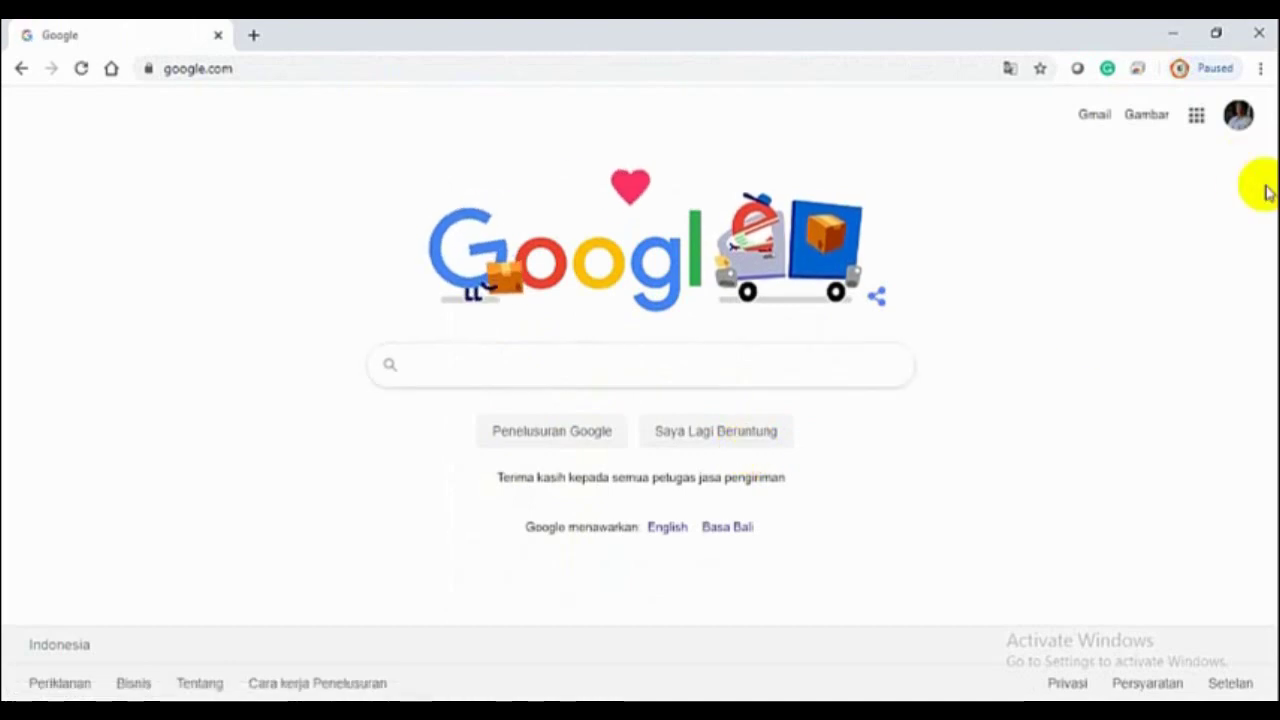
- Open Google Drive from the Google home page
{"action": "left_click", "coordinate": [1196, 118]}
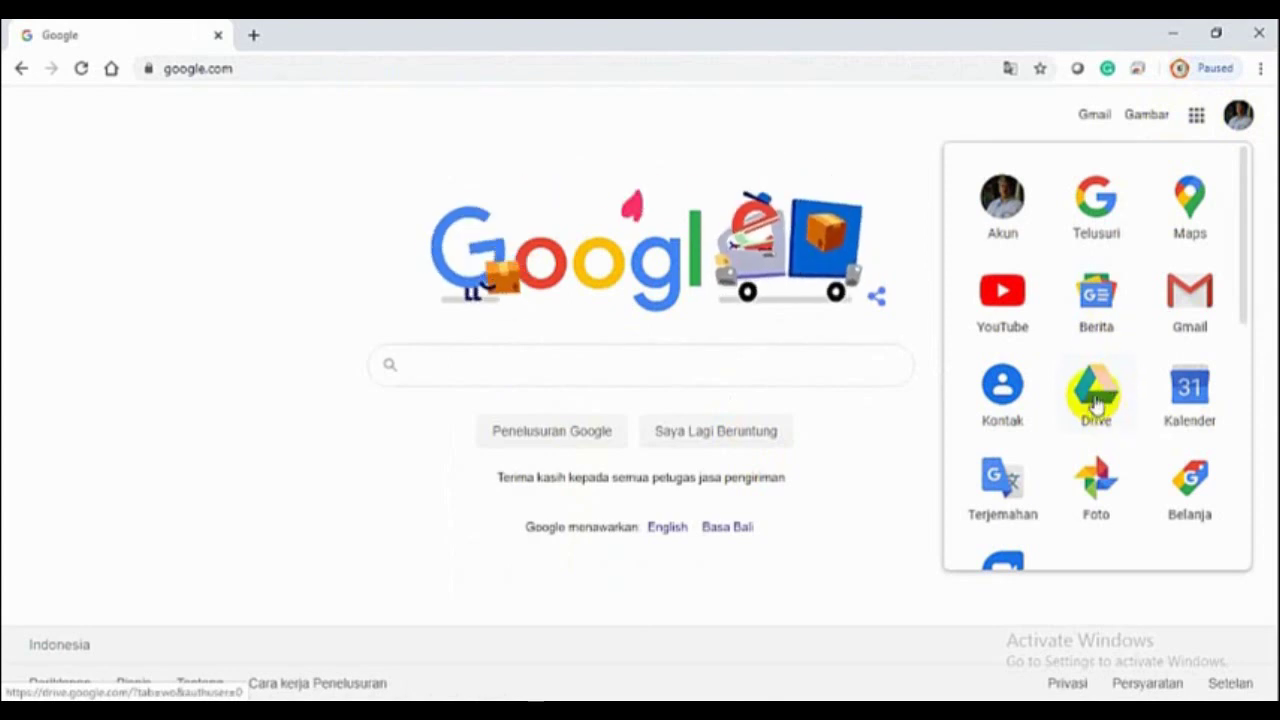
{"action": "left_click", "coordinate": [1096, 402]}
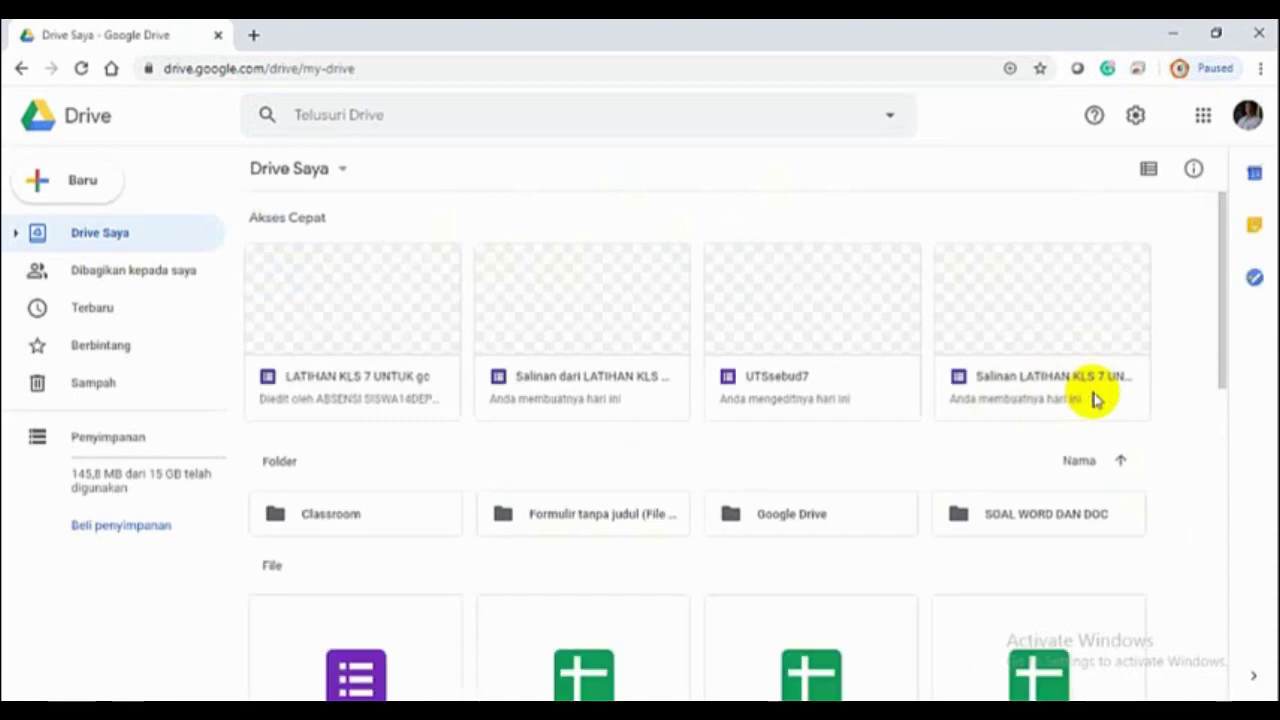
{"action": "left_click", "coordinate": [586, 294]}
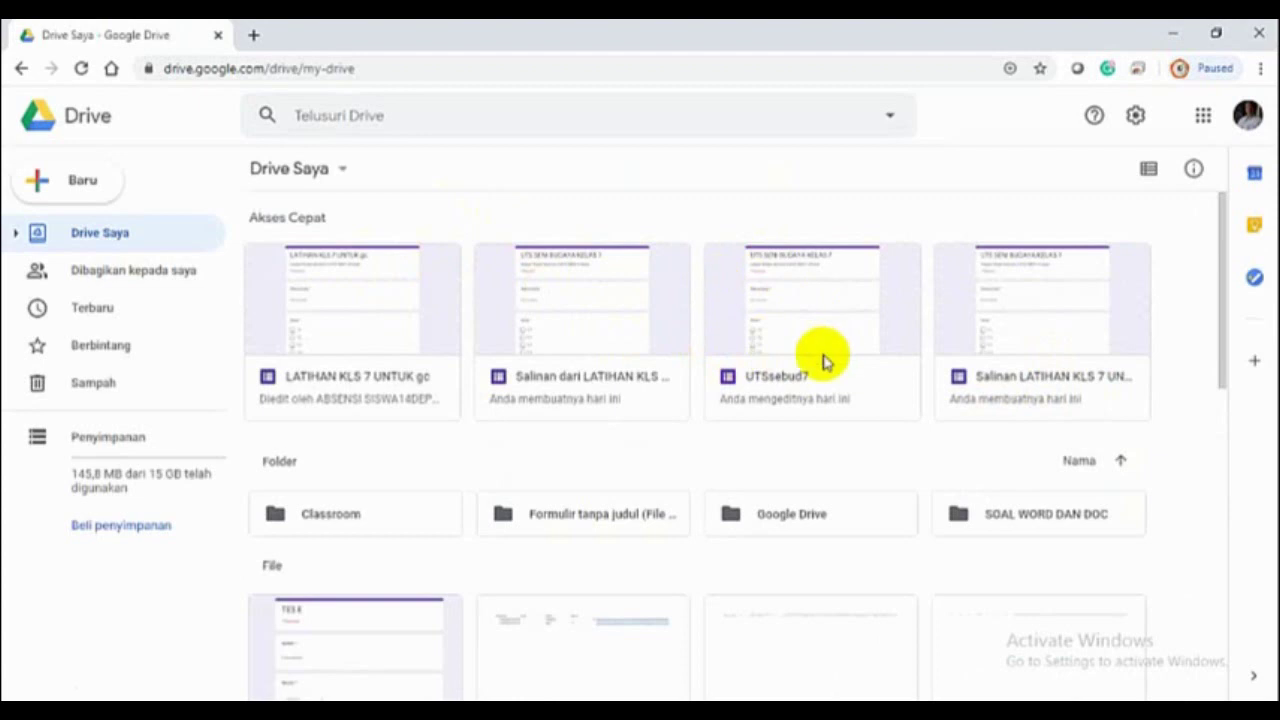
- Upload the TULUS.rar archive from the Desktop to My Drive (Drive Saya)
{"action": "right_click", "coordinate": [856, 457]}
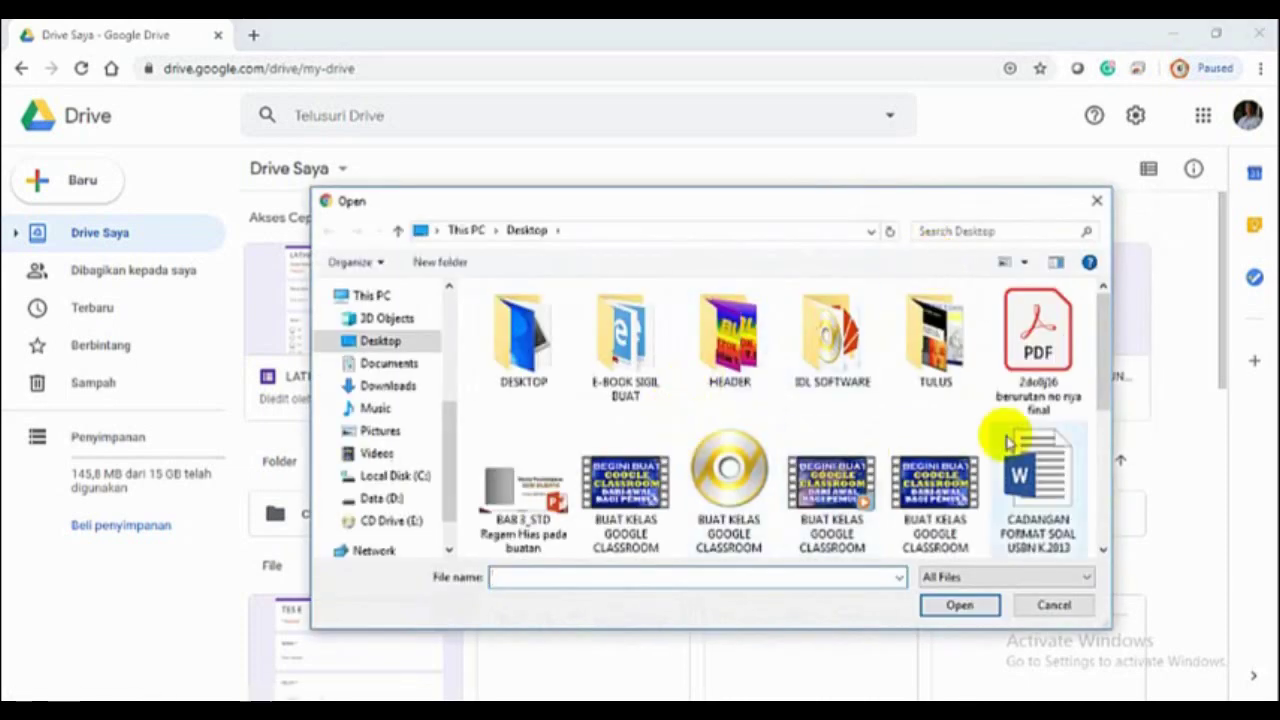
{"action": "mouse_move", "coordinate": [1110, 328]}
{"action": "left_mouse_down"}
{"action": "mouse_move", "coordinate": [1095, 357]}
{"action": "mouse_move", "coordinate": [1098, 308]}
{"action": "left_mouse_up"}
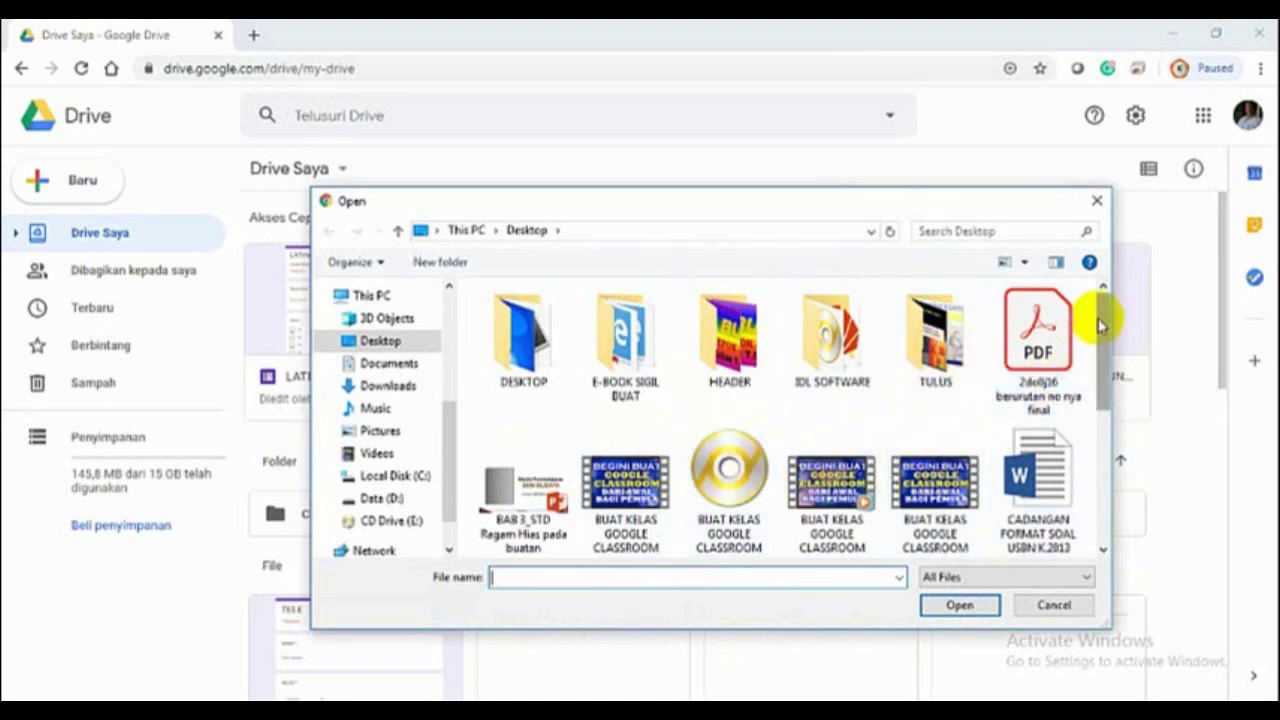
{"action": "left_click_drag", "start_coordinate": [1103, 309], "coordinate": [1100, 443]}
{"action": "left_click", "coordinate": [626, 490]}
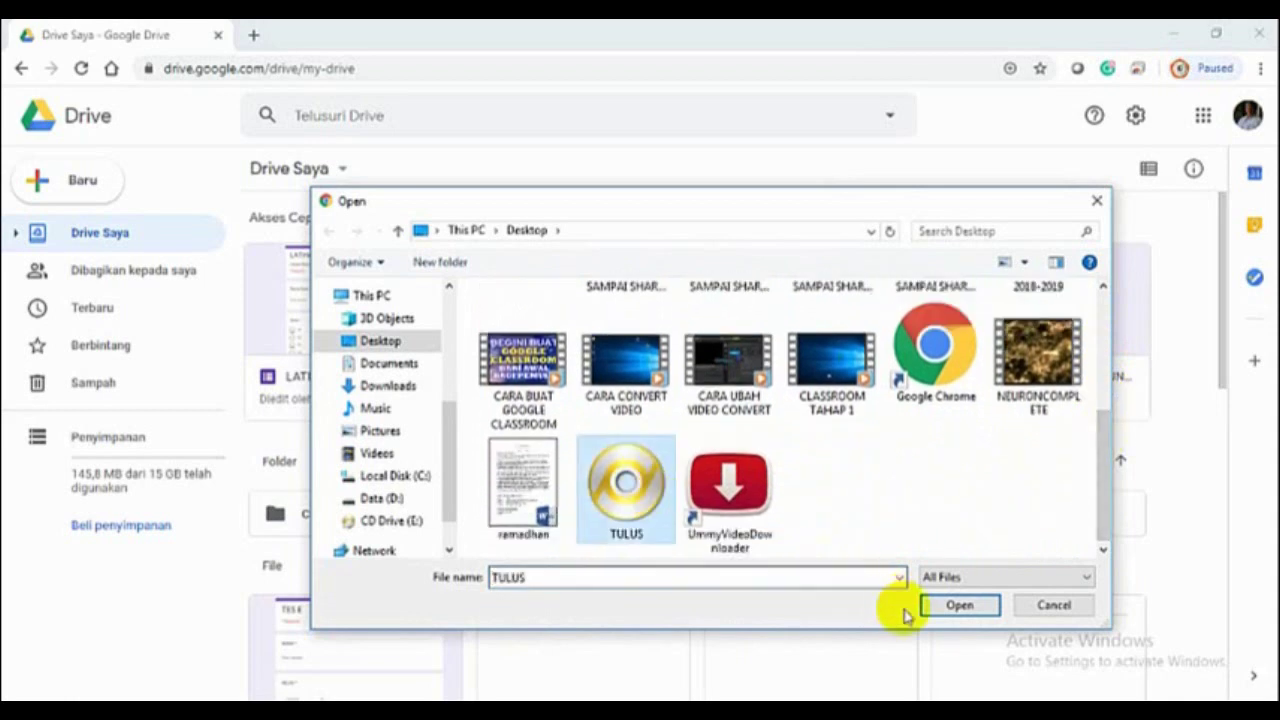
{"action": "left_click", "coordinate": [943, 606]}
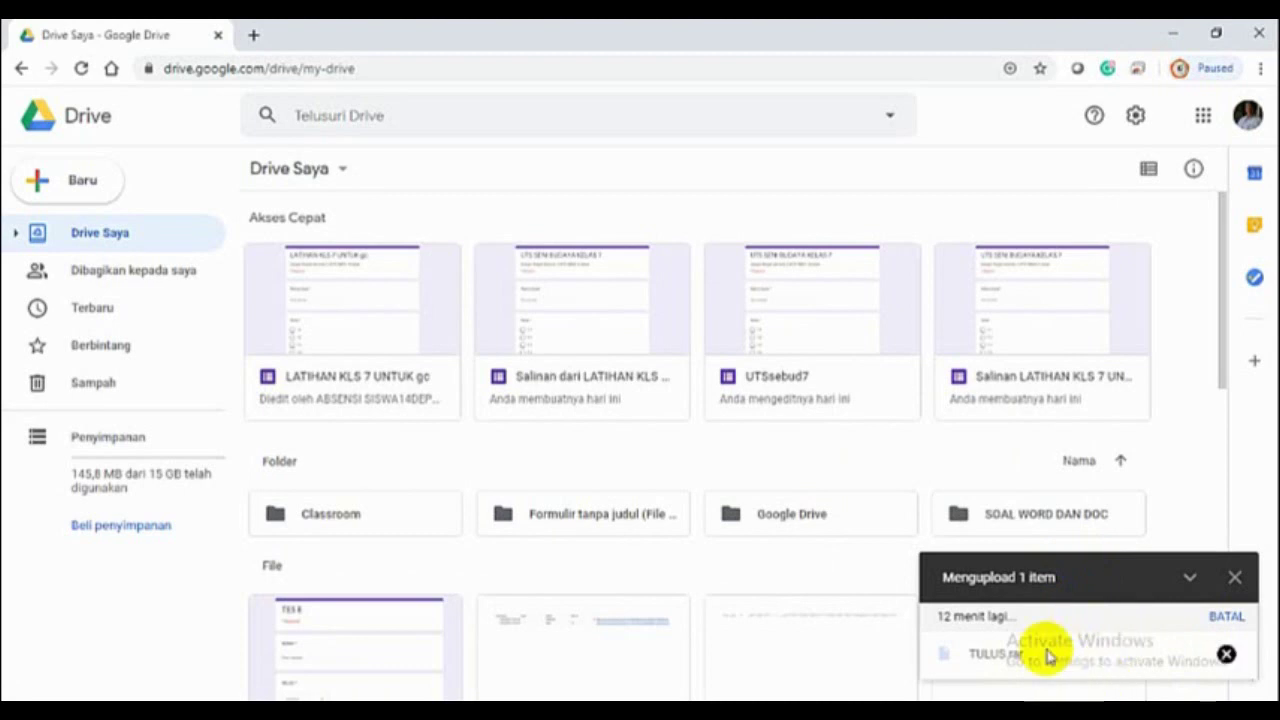
- Upload the BUAT KELAS GOOGLE CLASSROOM SAMPAI SHARE SOAL KE SISWA RAR archive from the Desktop to My Drive (Drive Saya)
{"action": "right_click", "coordinate": [704, 455]}
{"action": "left_click", "coordinate": [778, 253]}
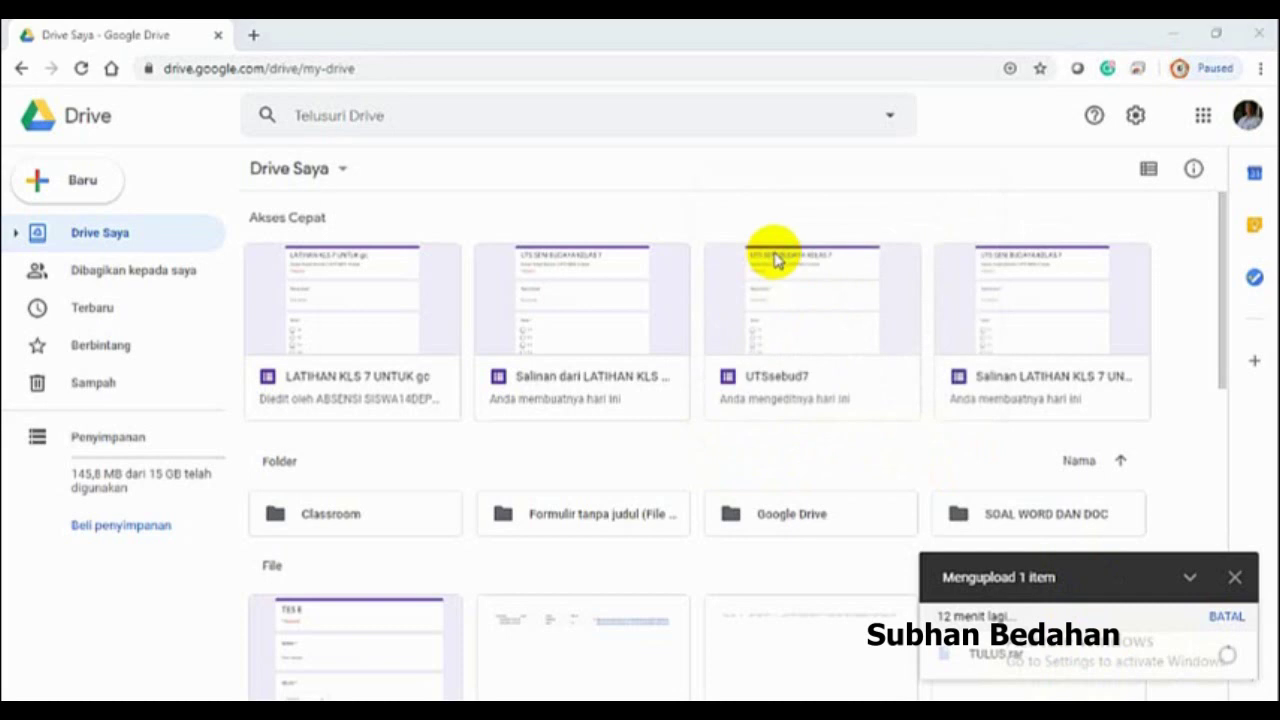
{"action": "left_click_drag", "start_coordinate": [1103, 323], "coordinate": [1063, 378]}
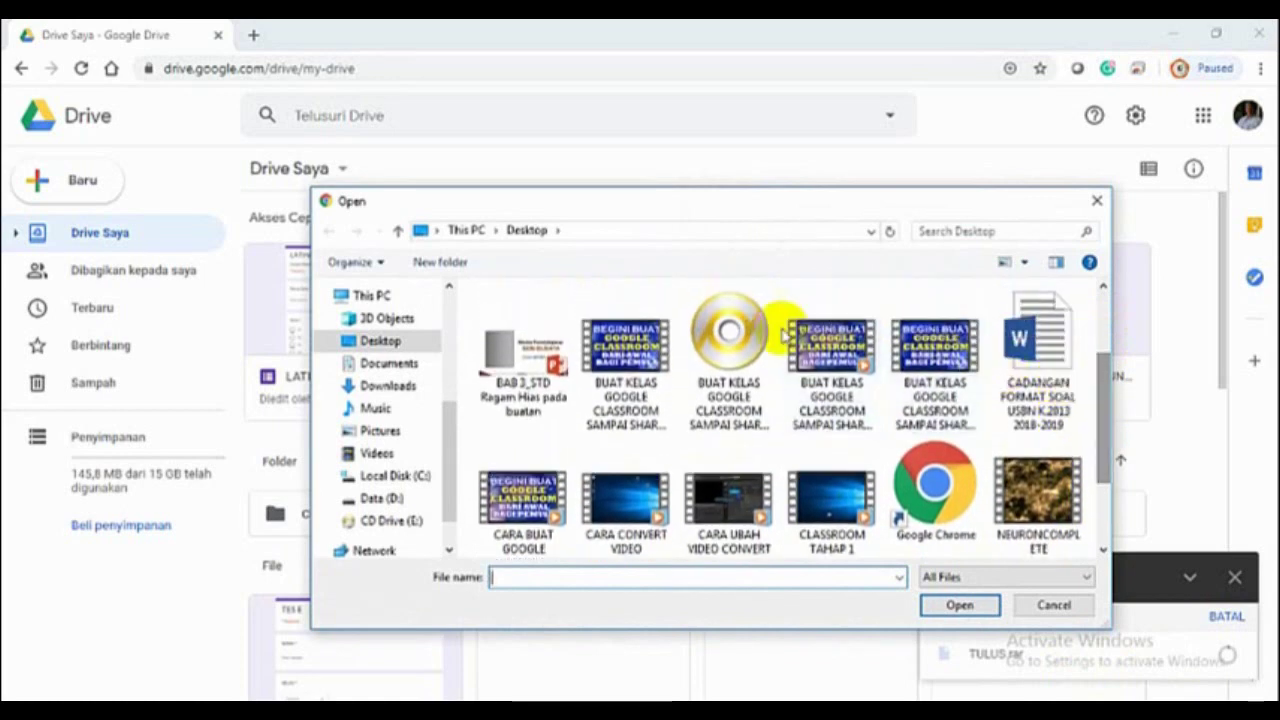
{"action": "left_click", "coordinate": [730, 342]}
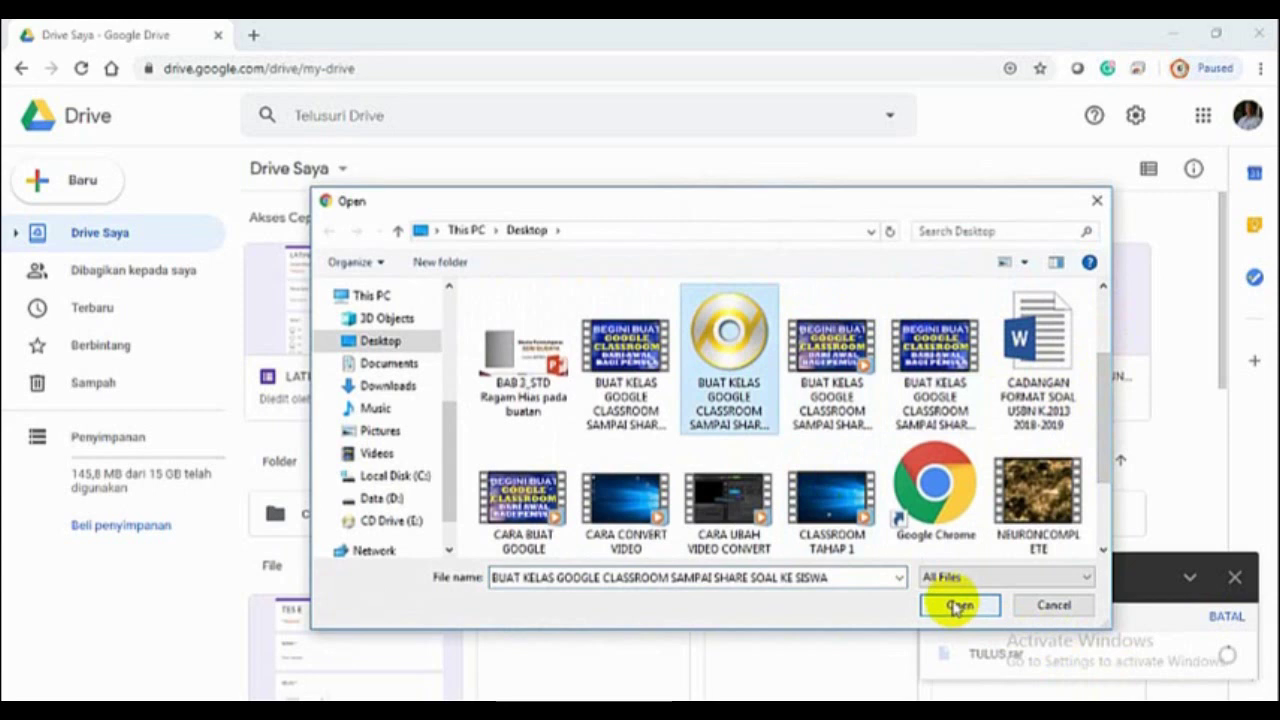
{"action": "left_click", "coordinate": [955, 605]}
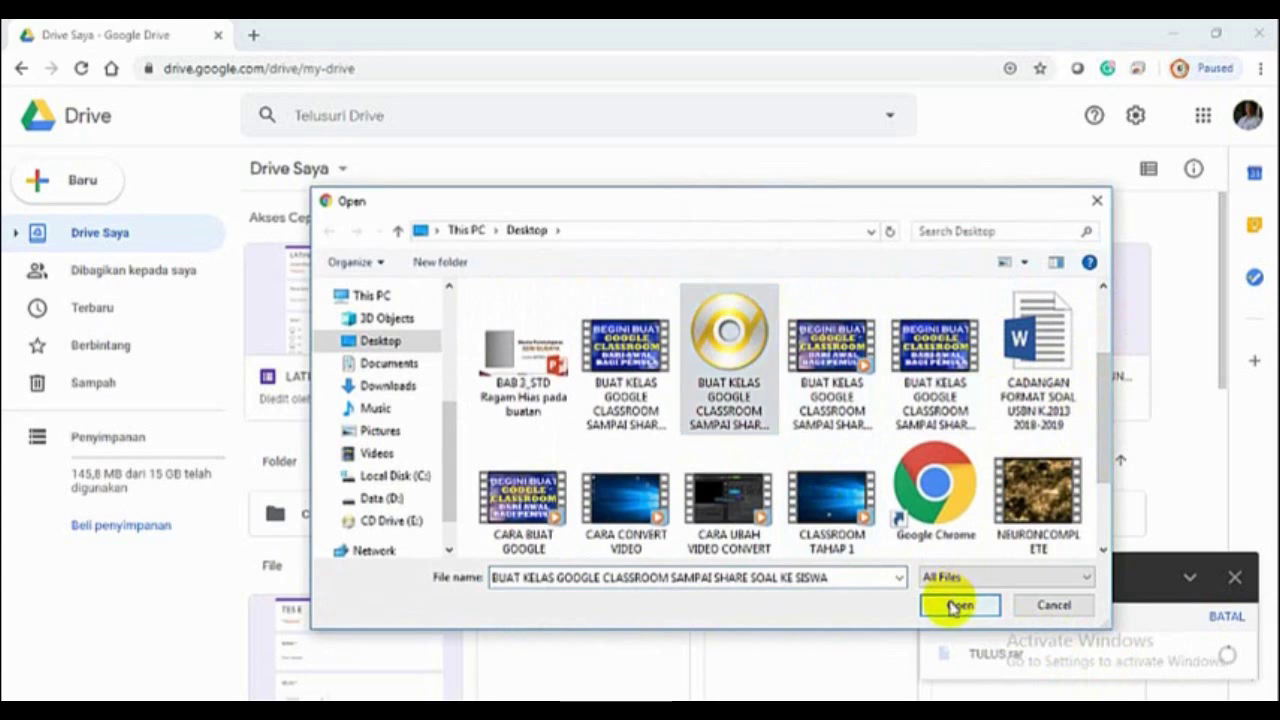
{"action": "mouse_move", "coordinate": [950, 607]}
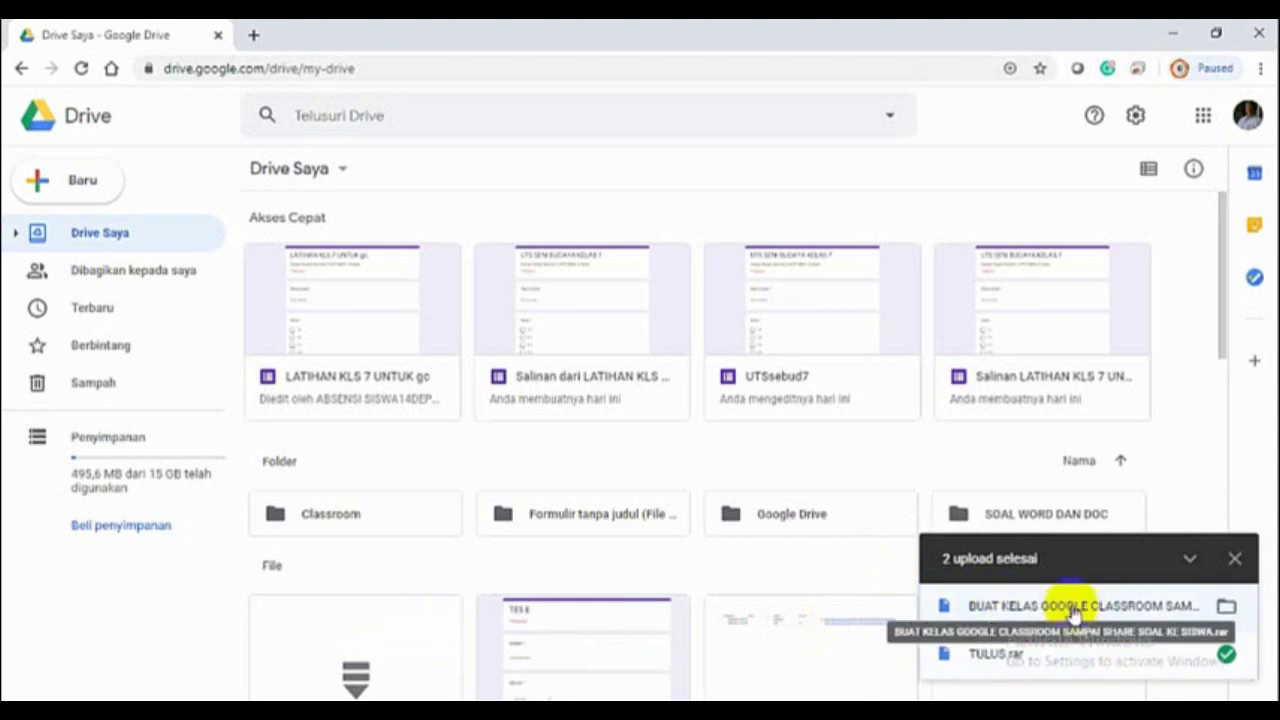
- Open the advanced sharing settings (Setelan berbagi) of the uploaded BUAT KELAS GOOGLE CLASSROOM archive
{"action": "scroll", "coordinate": [323, 448], "scroll_direction": "down", "scroll_amount": 3}
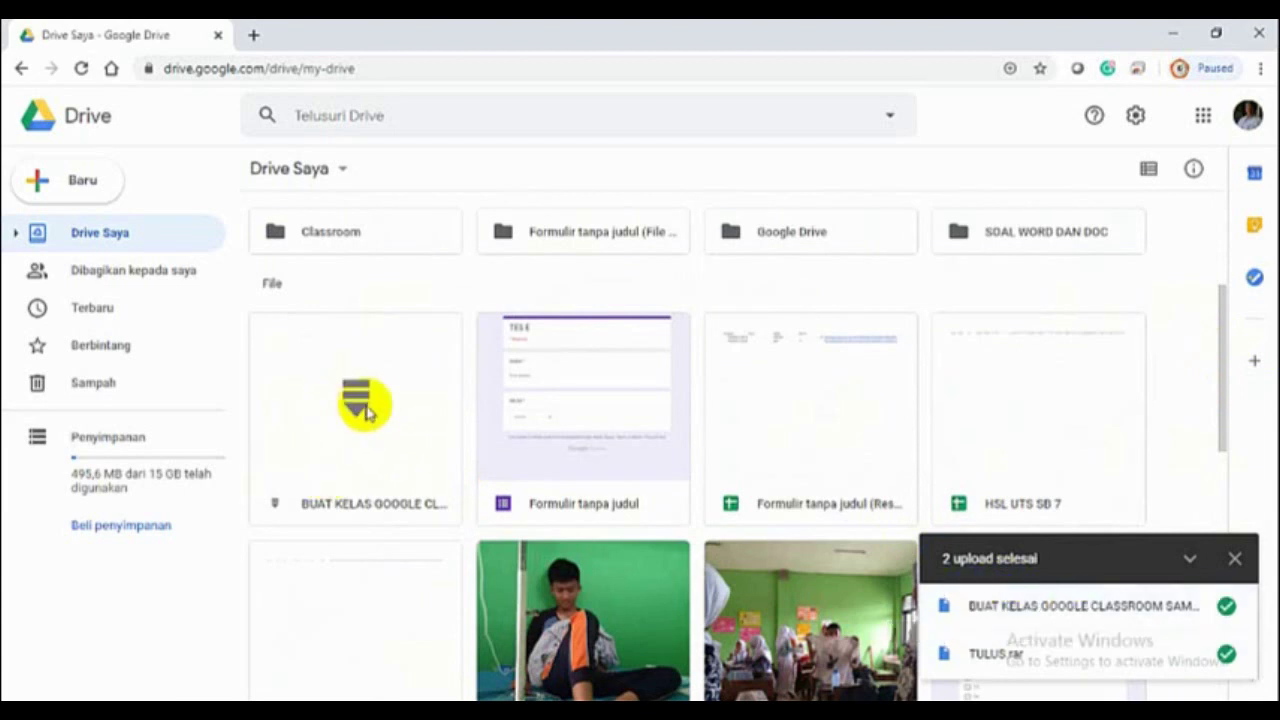
{"action": "left_click", "coordinate": [1006, 608]}
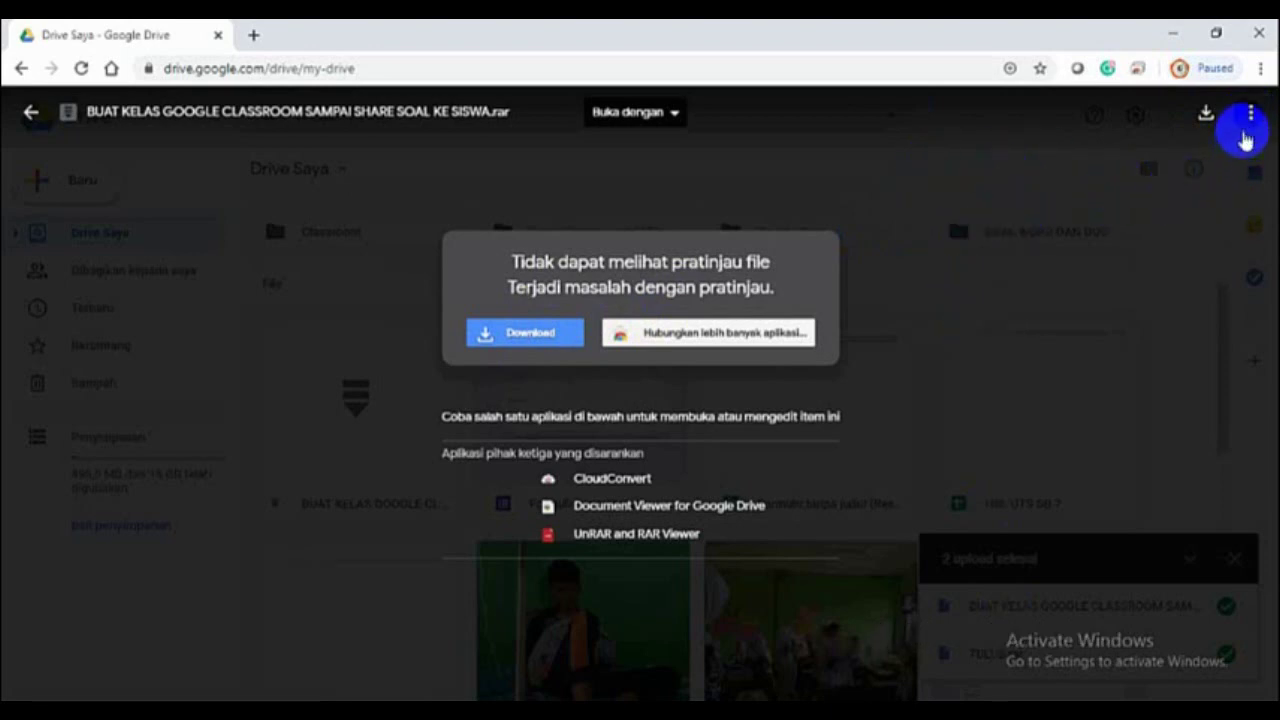
{"action": "left_click", "coordinate": [1254, 116]}
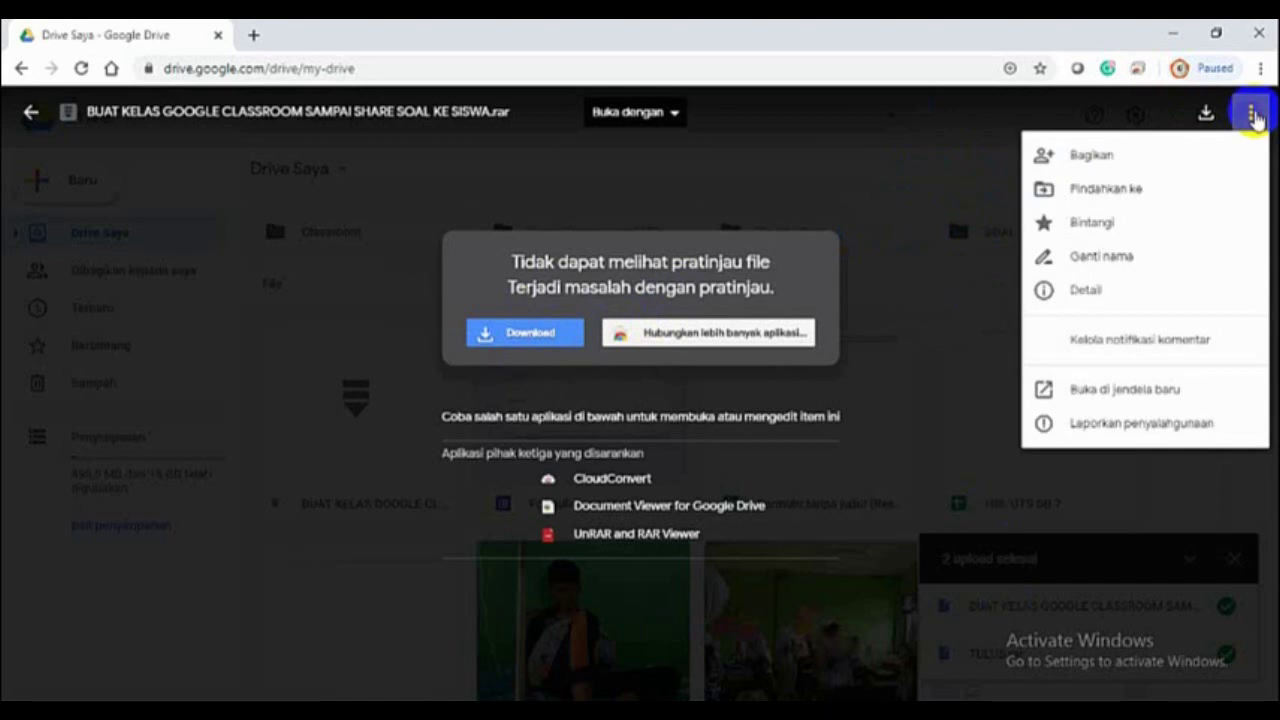
{"action": "left_click", "coordinate": [1100, 158]}
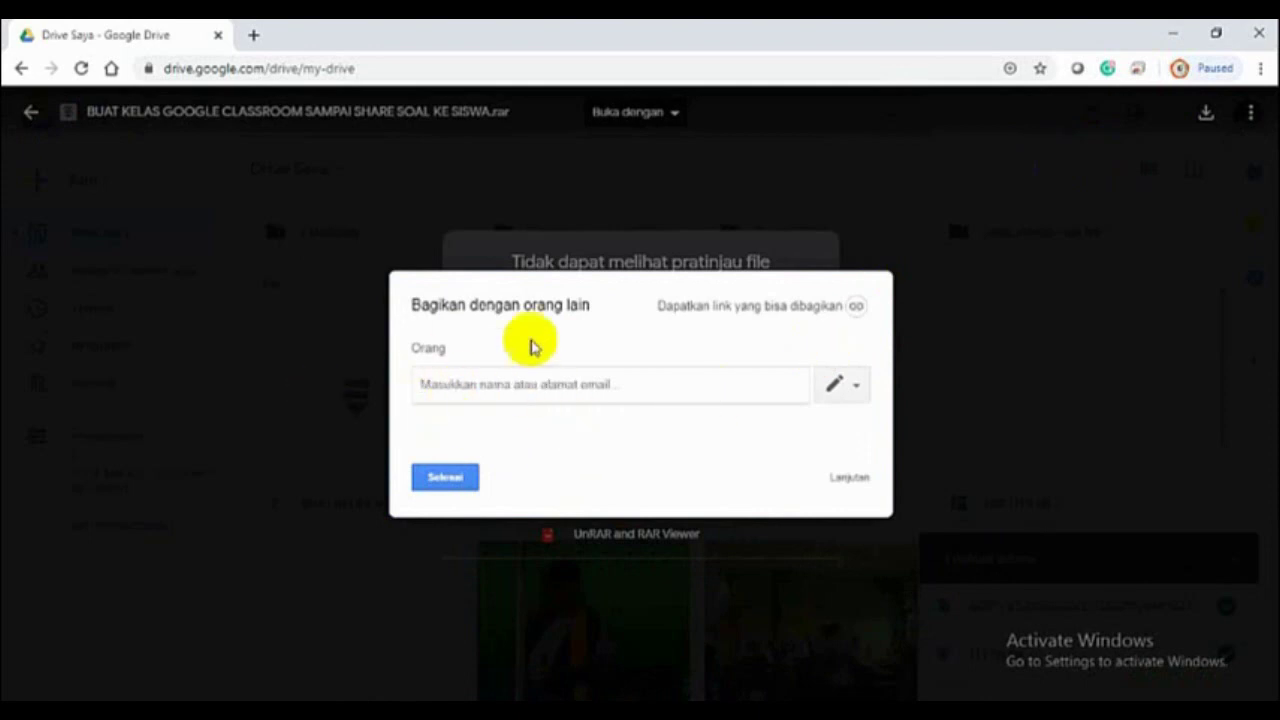
{"action": "left_click", "coordinate": [845, 480]}
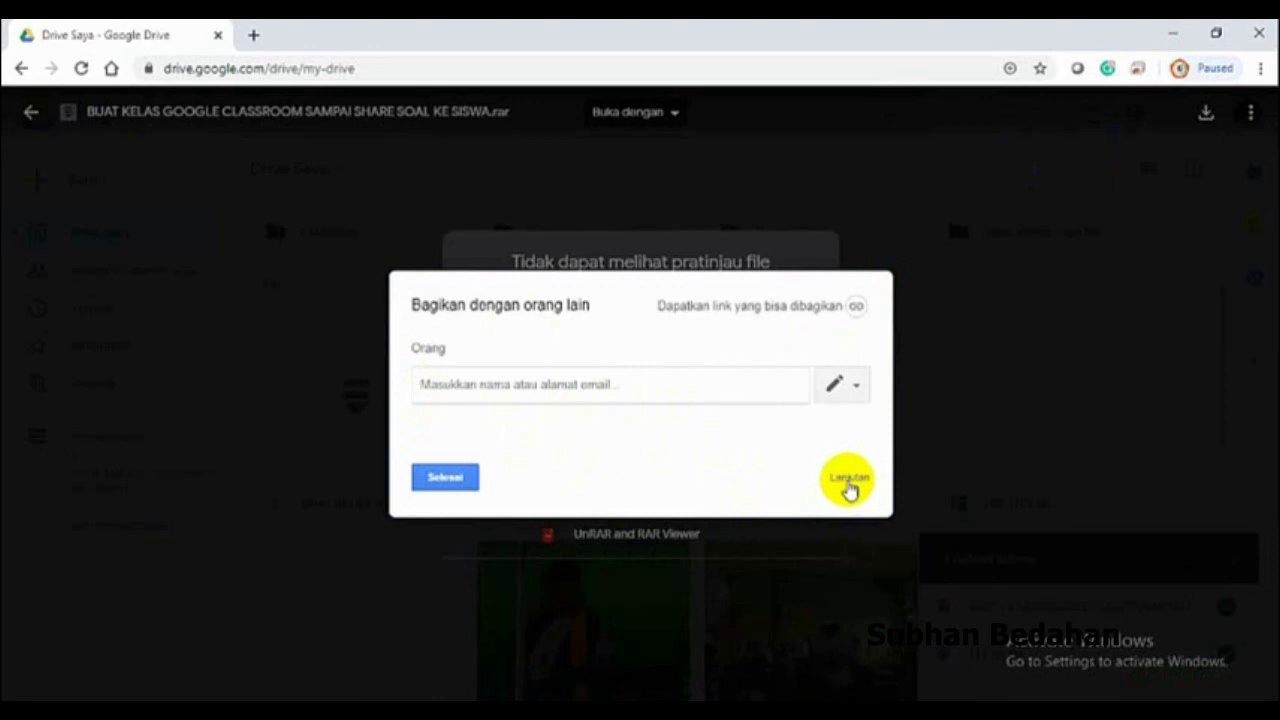
{"action": "left_click", "coordinate": [846, 484]}
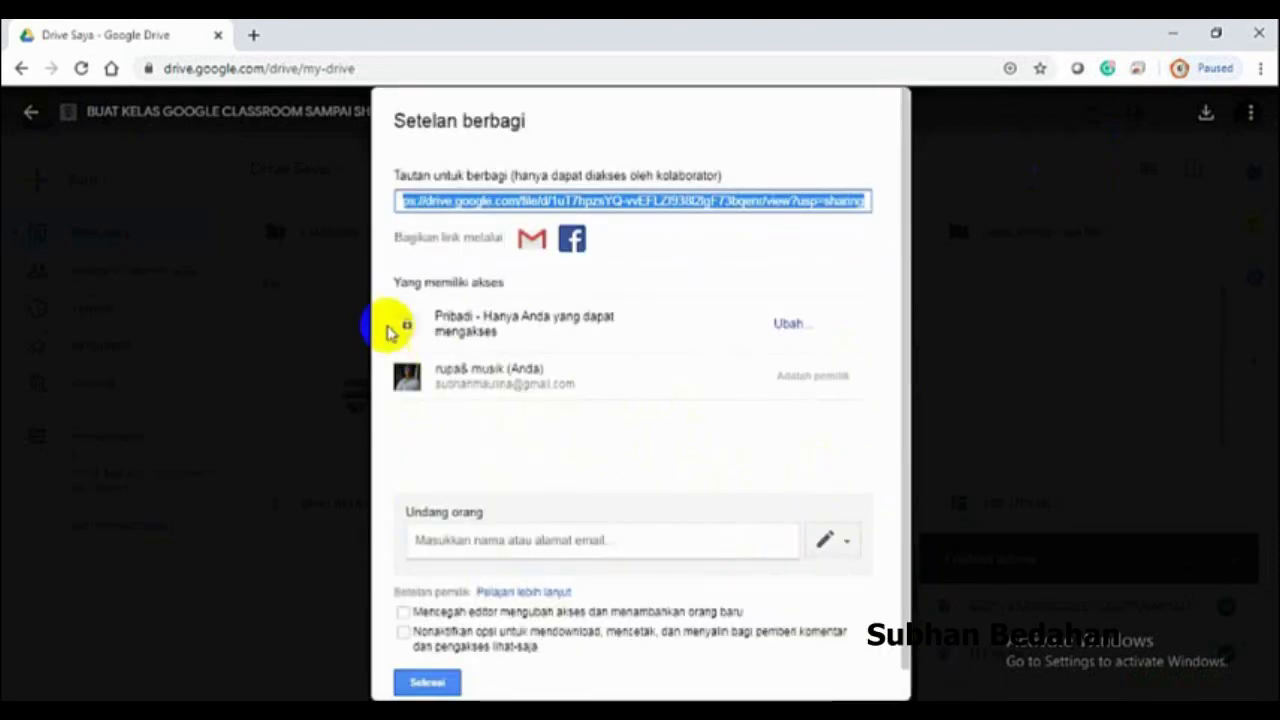
- Set the archive's link sharing to "Aktif - Publik di web", save it, and copy the sharing link
{"action": "left_click", "coordinate": [779, 325]}
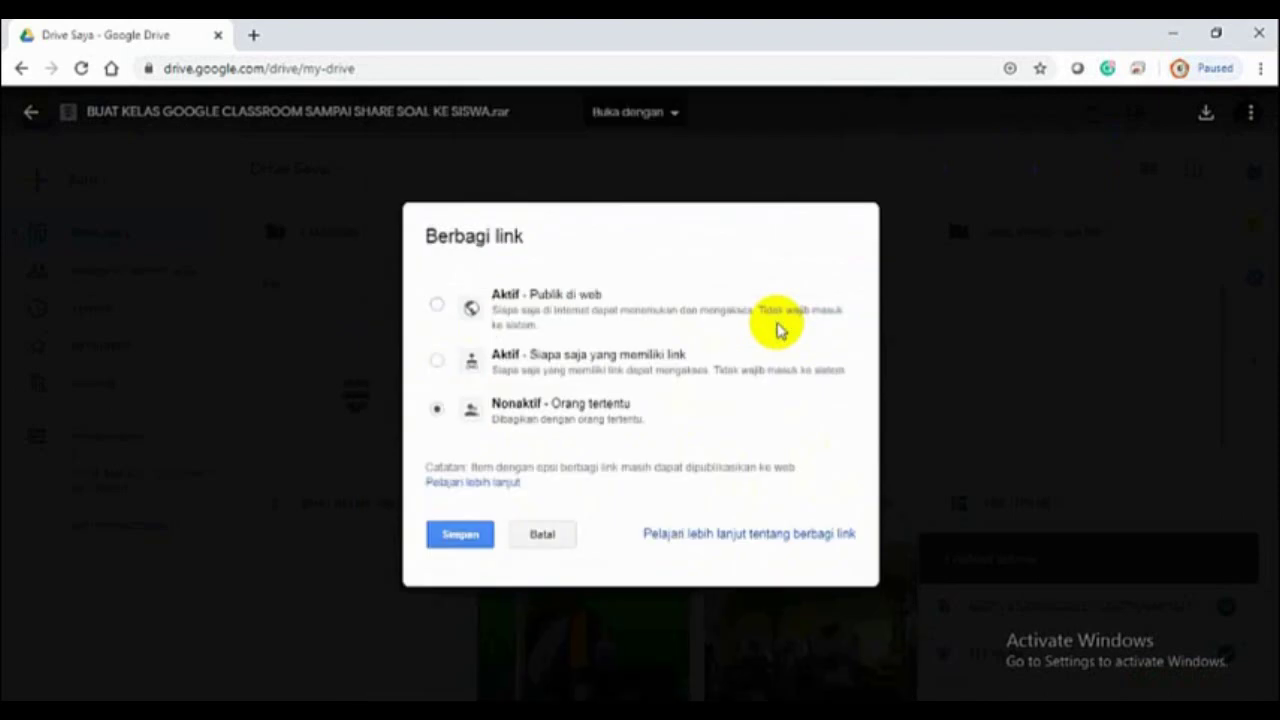
{"action": "left_click", "coordinate": [437, 305]}
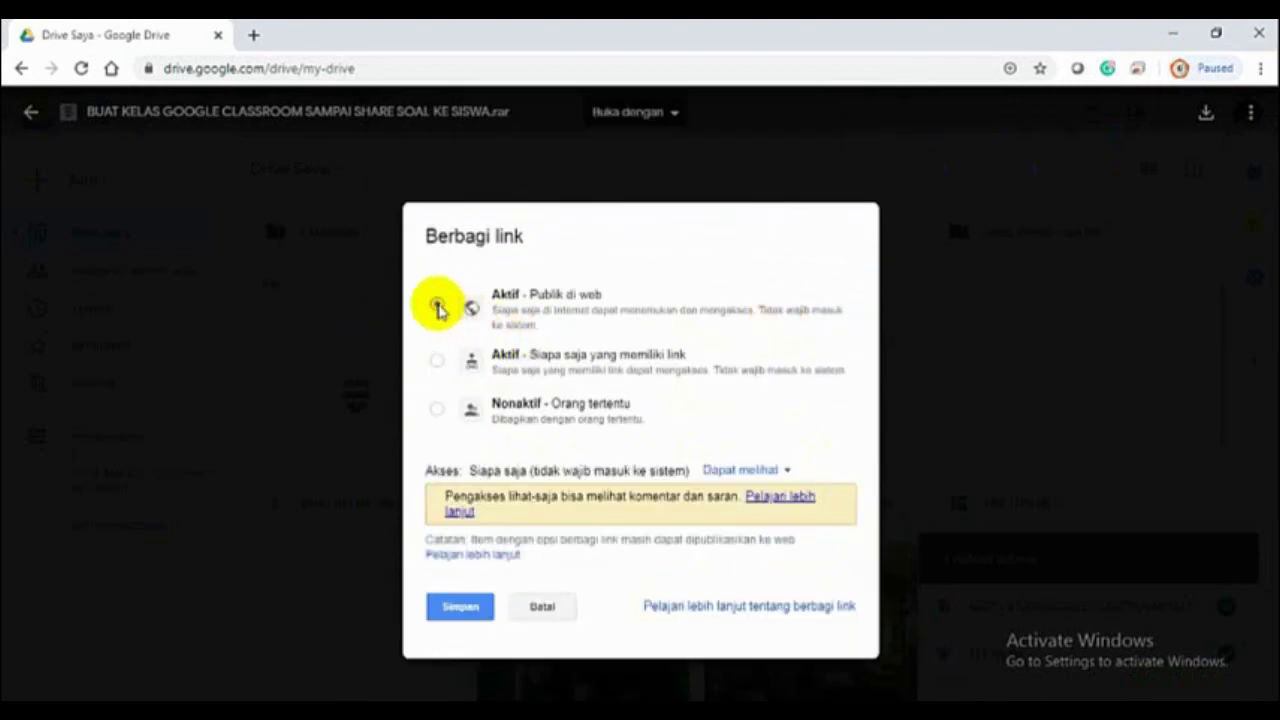
{"action": "left_click", "coordinate": [462, 610]}
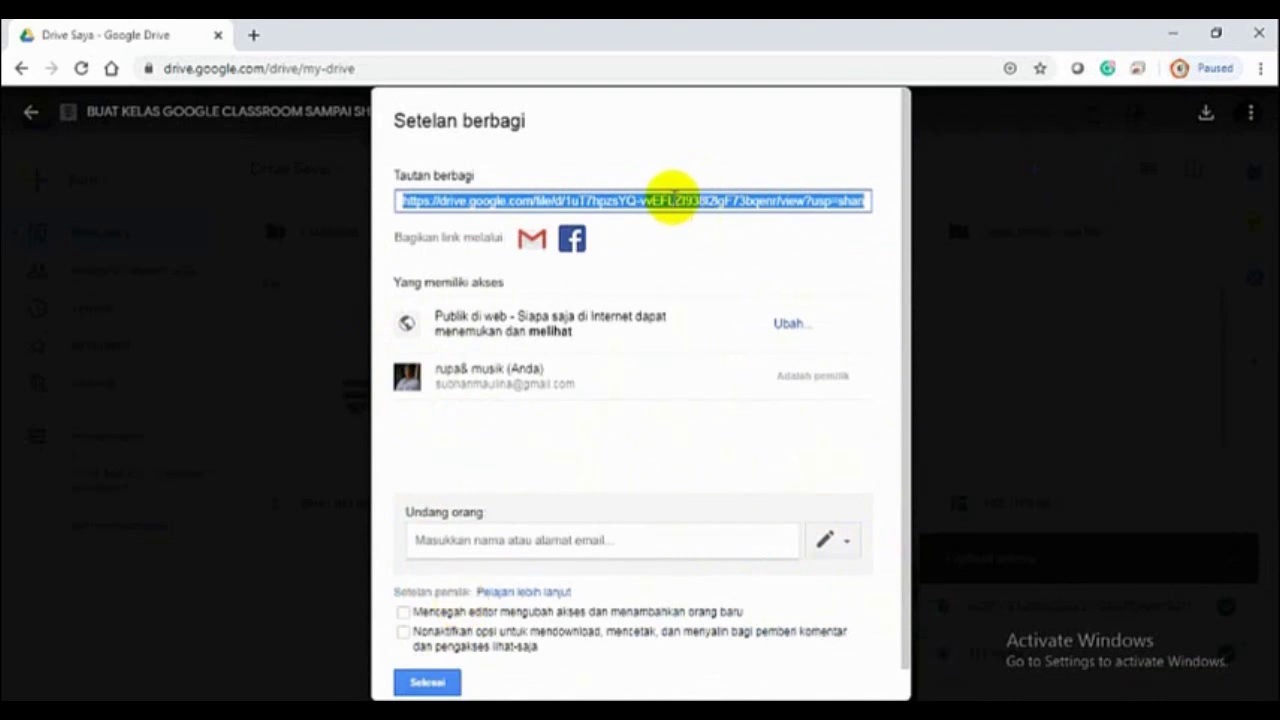
{"action": "right_click", "coordinate": [686, 195]}
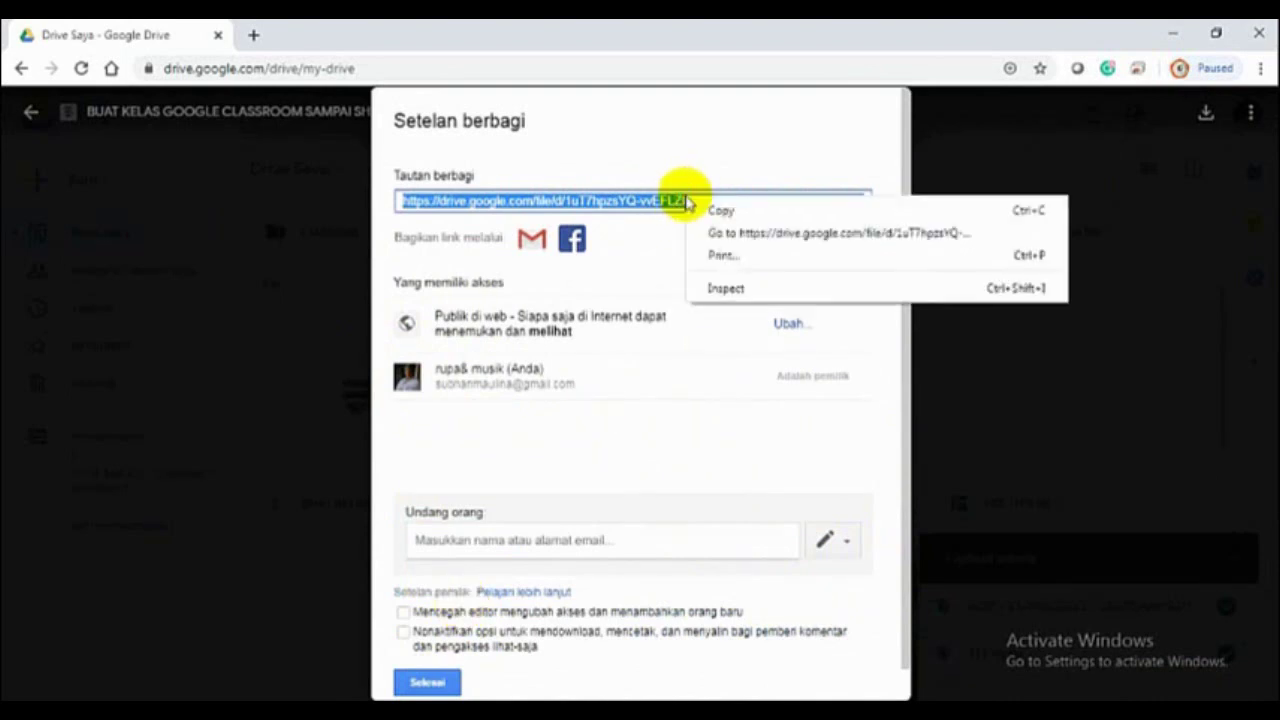
{"action": "left_click", "coordinate": [722, 211]}
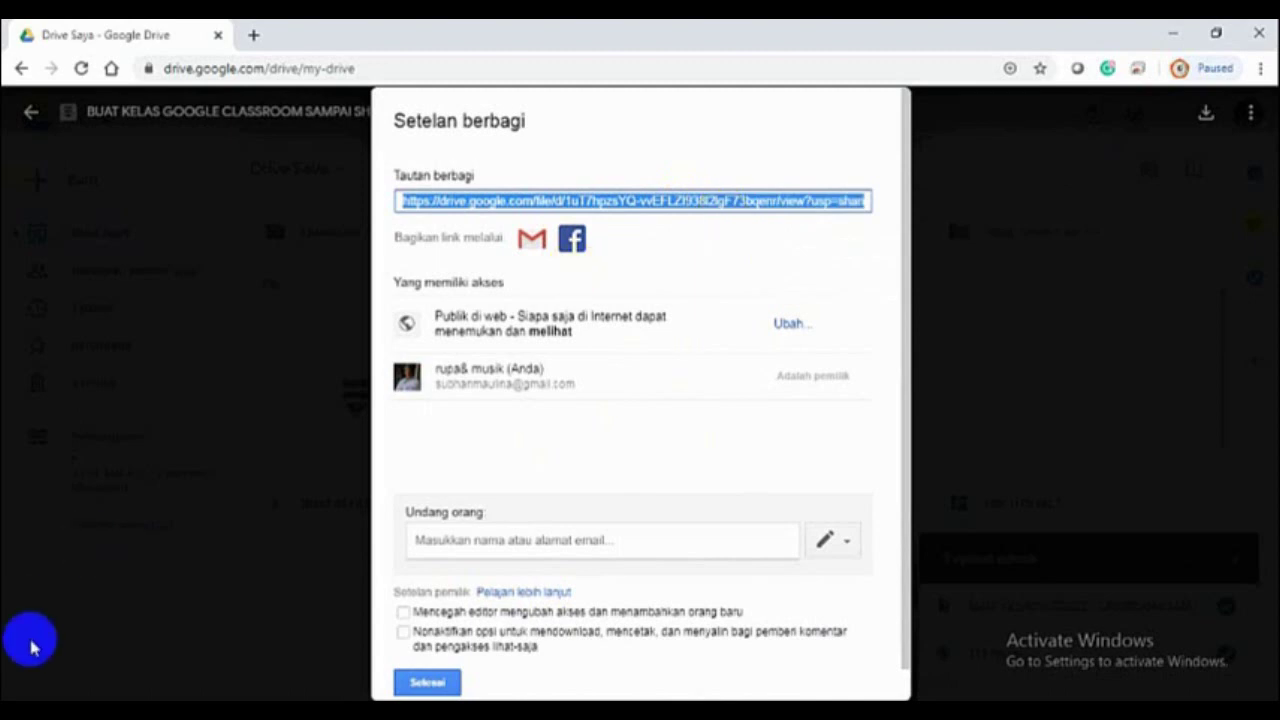
- Switch to Microsoft Word and create a blank document
{"action": "left_click", "coordinate": [24, 706]}
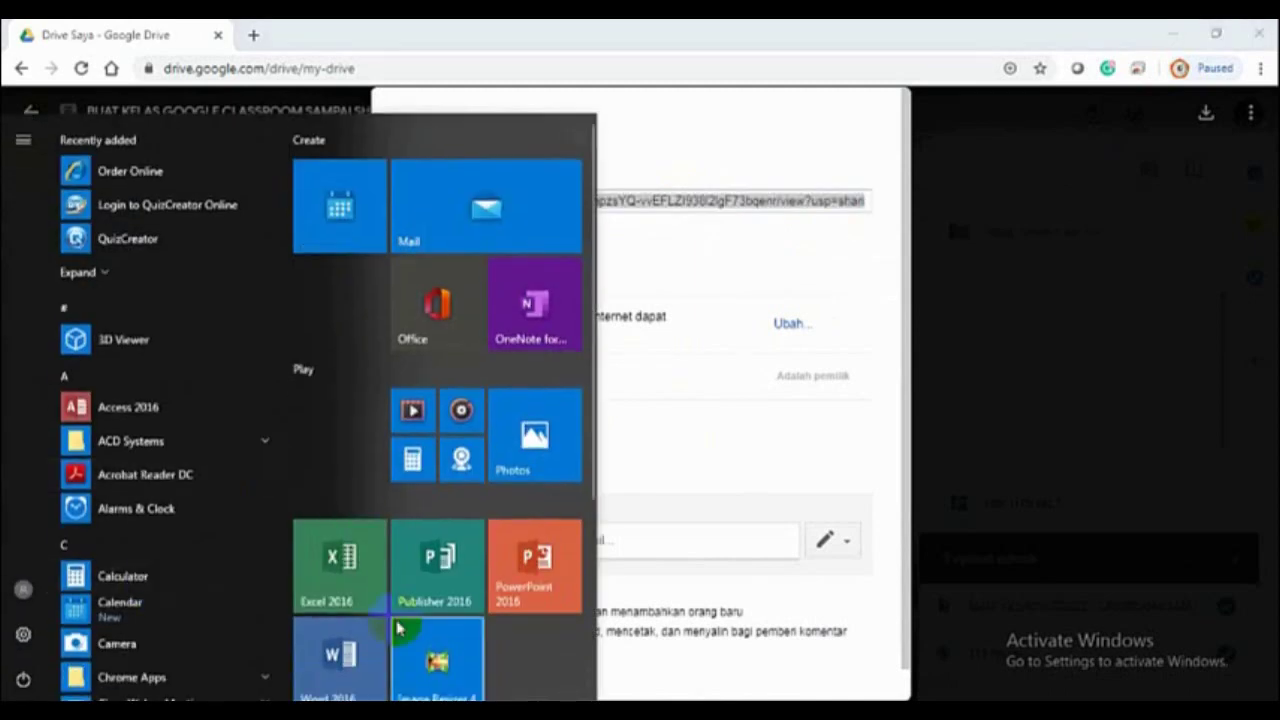
{"action": "left_click", "coordinate": [340, 655]}
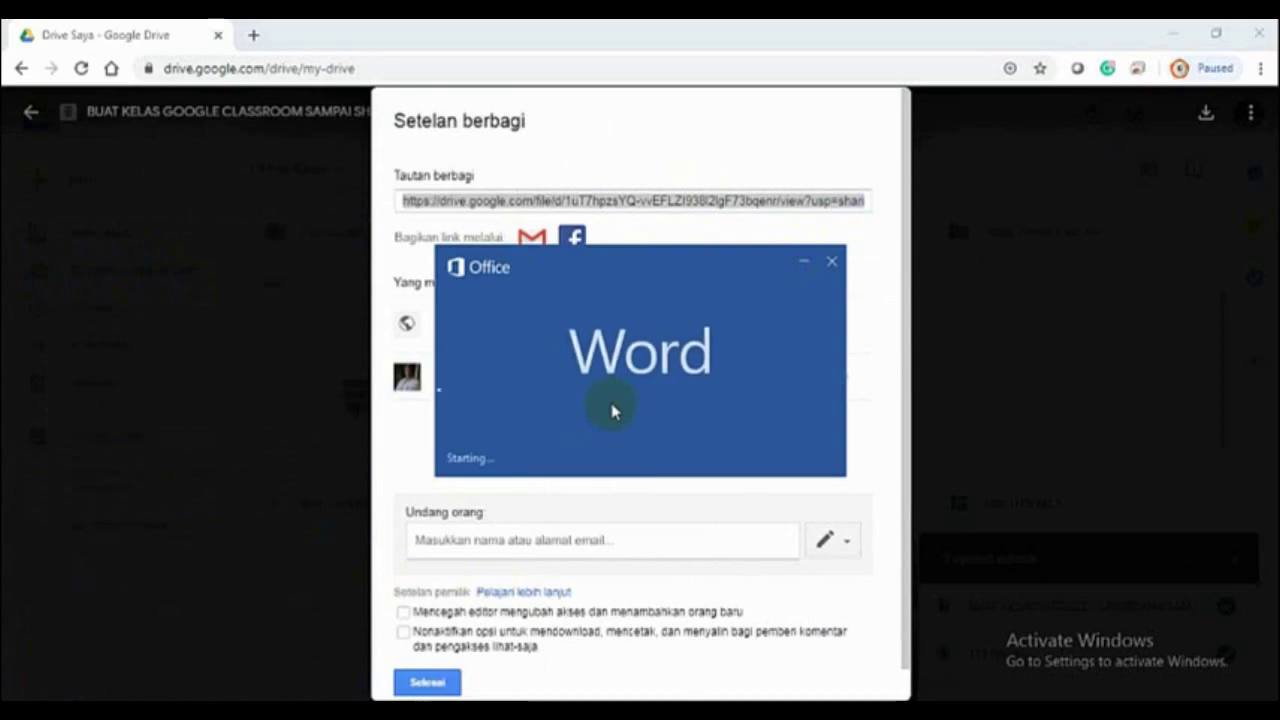
{"action": "left_click", "coordinate": [514, 306]}
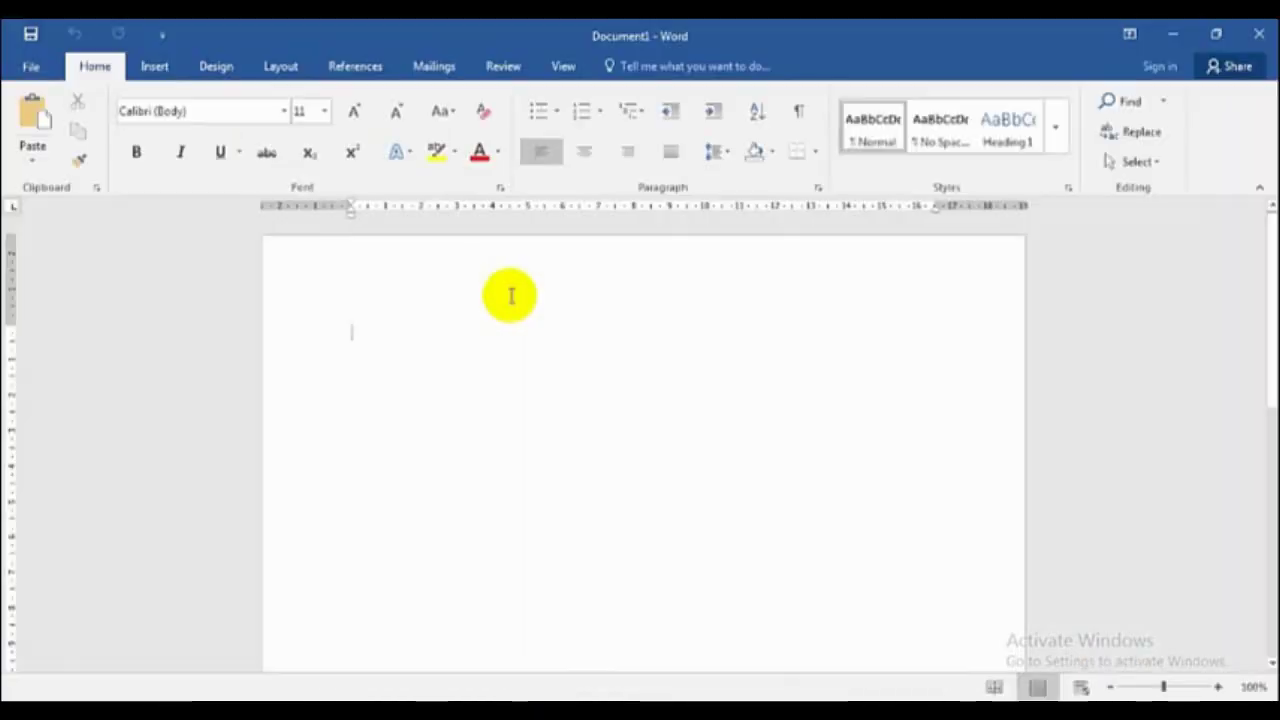
- Write "Link" and "TUTORIAL" on separate lines and paste the copied Drive sharing link on the line below
{"action": "type", "text": "unk"}
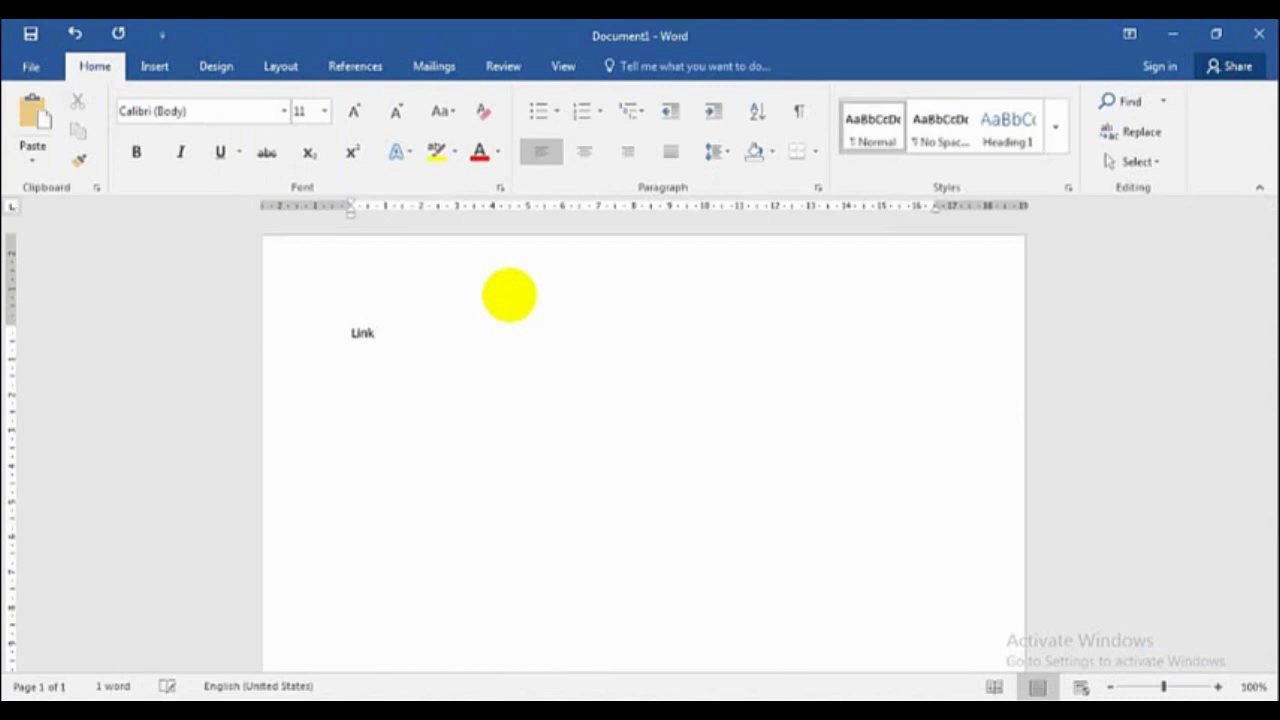
{"action": "type", "text": "Down"}
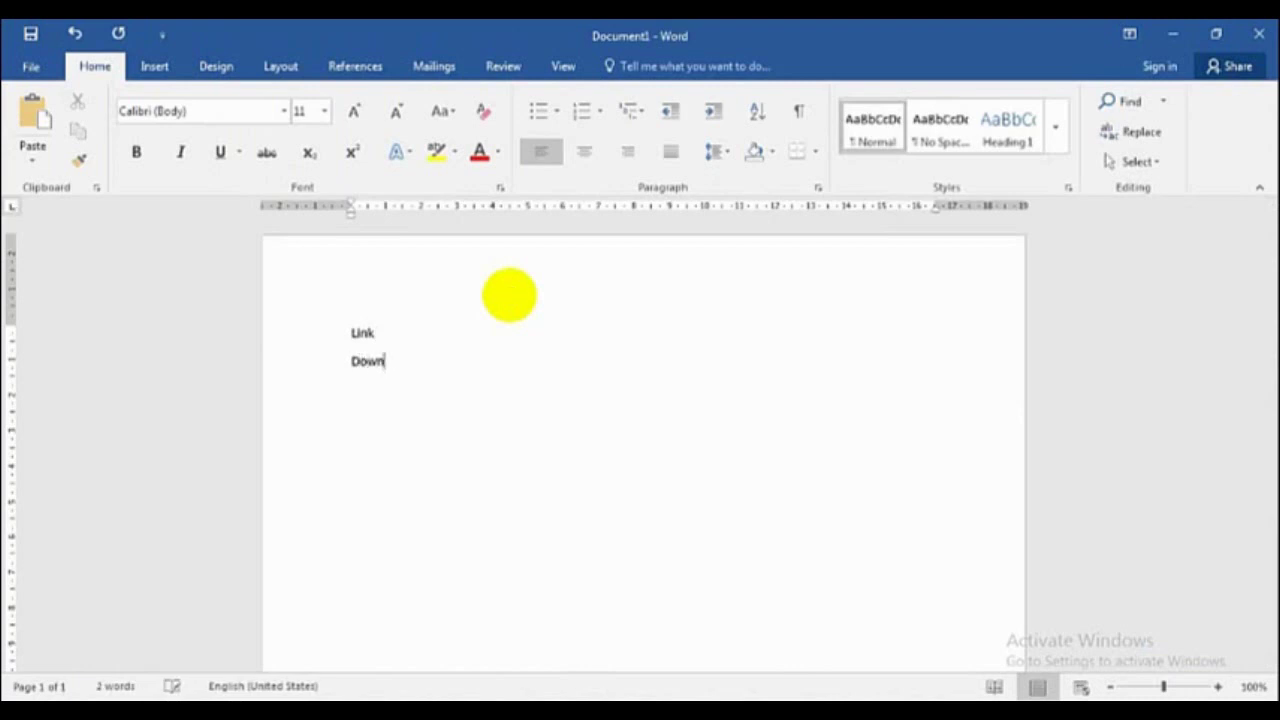
{"action": "key", "text": "BackSpace"}
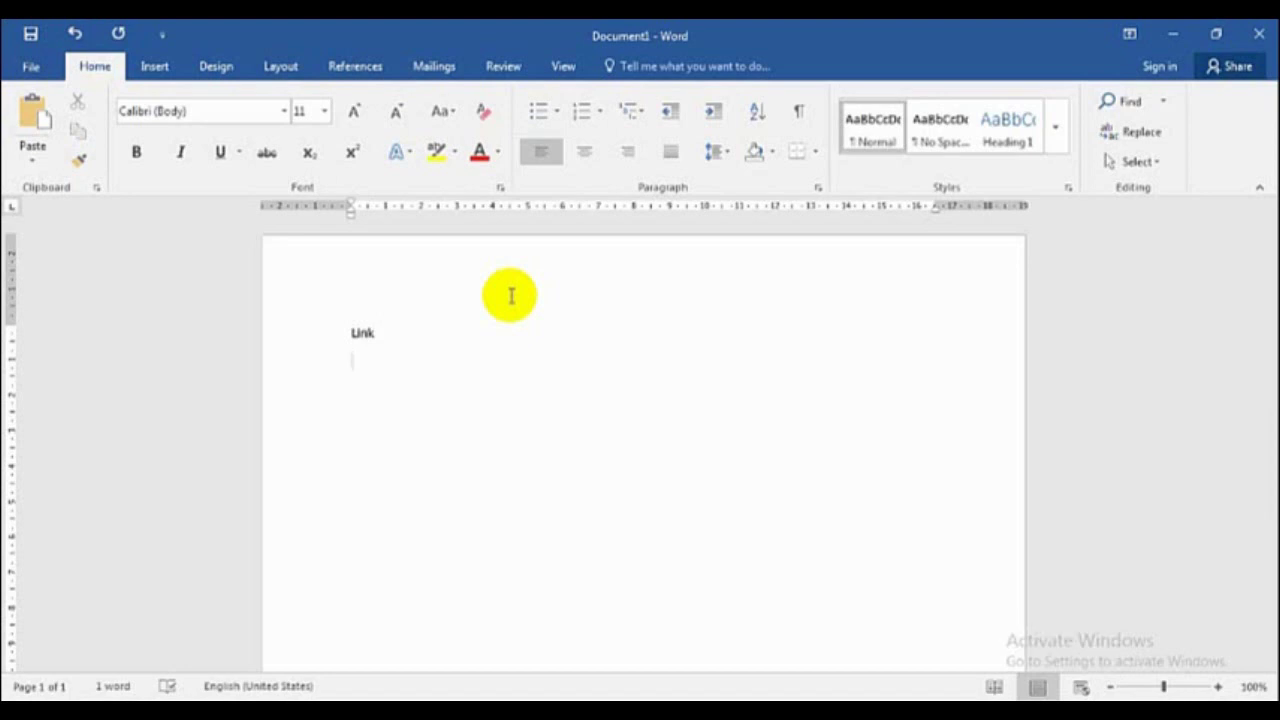
{"action": "type", "text": "TUTORIAL"}
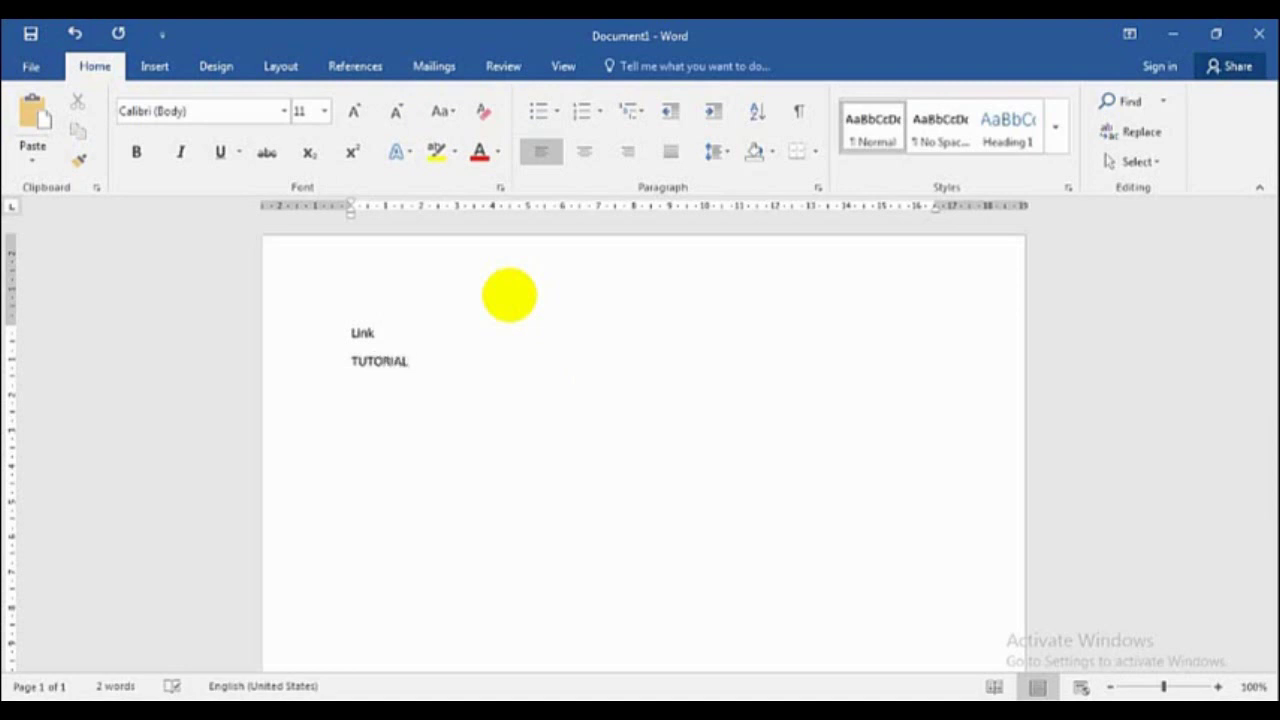
{"action": "key", "text": "ctrl+v"}
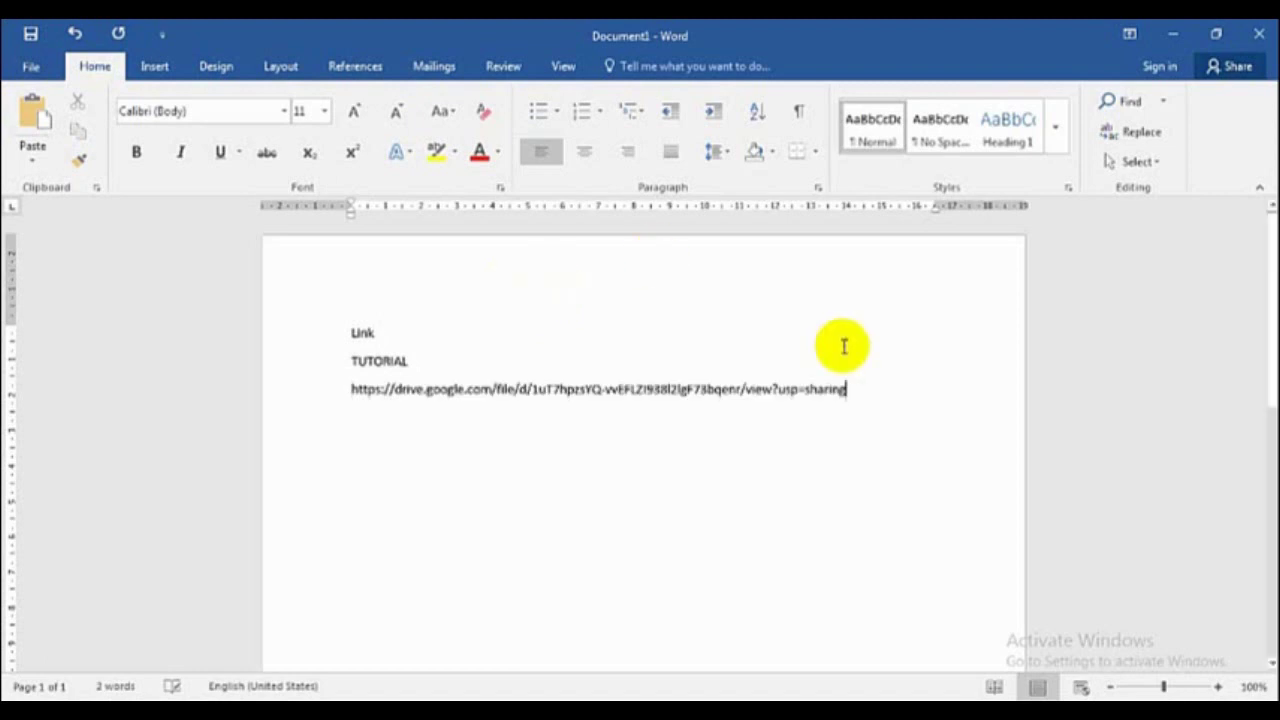
{"action": "key", "text": "Return"}
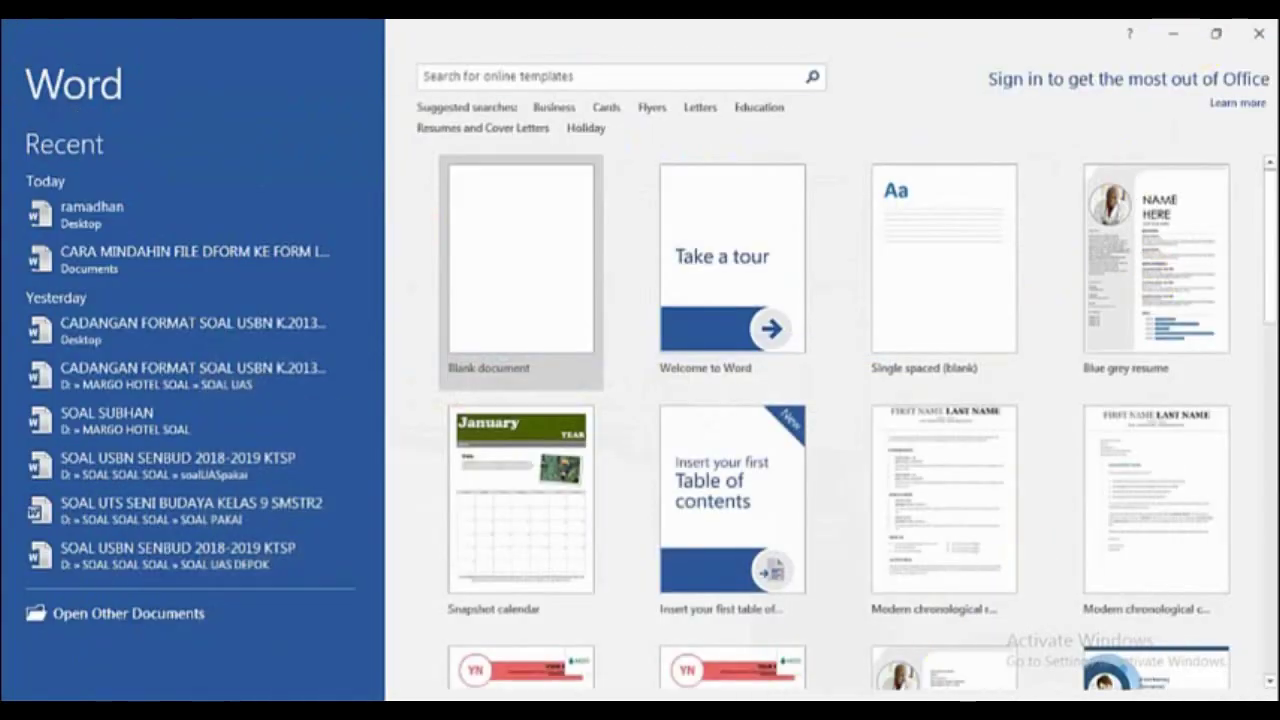
- Switch back to Google Chrome and close the sharing settings of the BUAT KELAS GOOGLE CLASSROOM archive
{"action": "left_click", "coordinate": [1172, 36]}
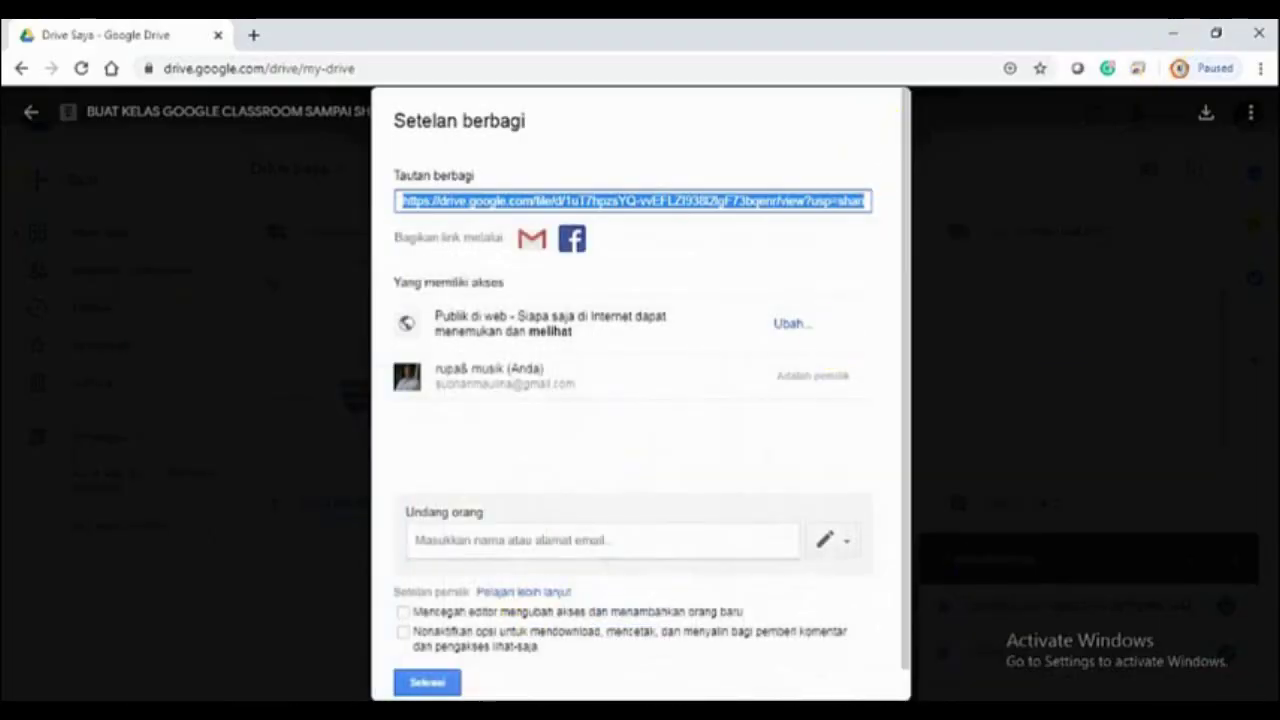
{"action": "left_click", "coordinate": [428, 682]}
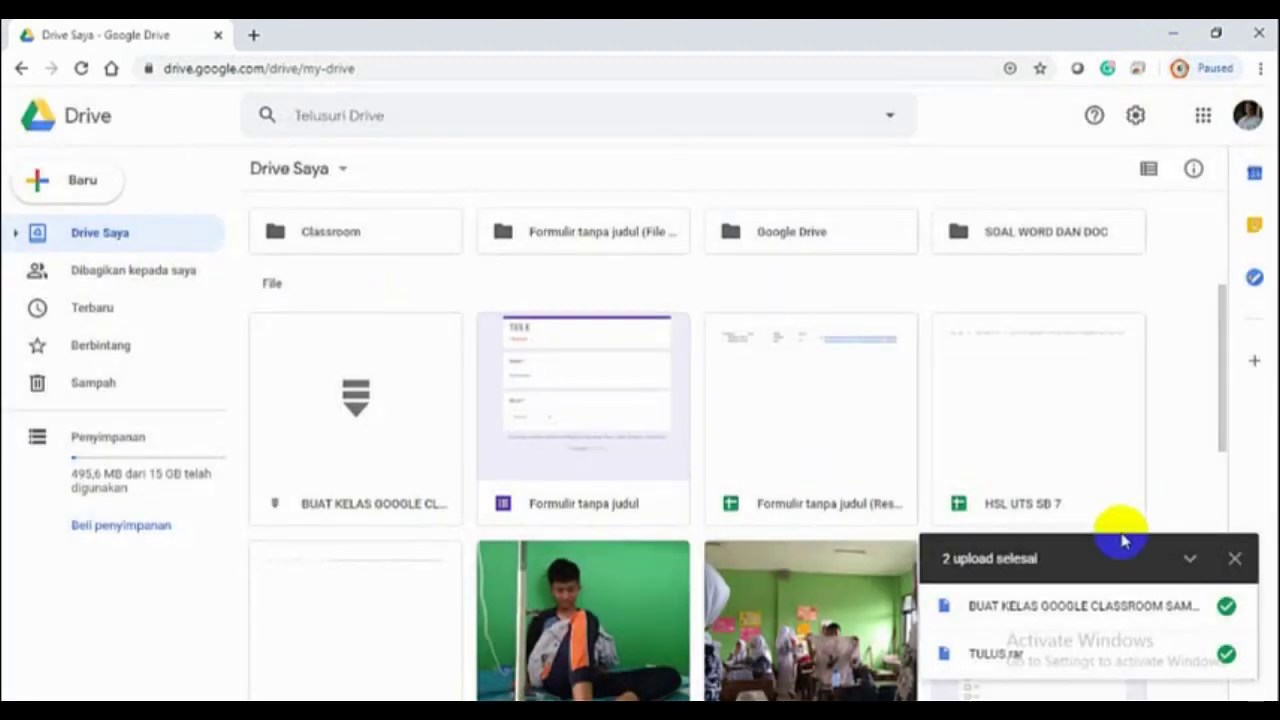
- Open the uploaded TULUS.rar in Google Drive and bring up its advanced sharing settings
{"action": "left_click", "coordinate": [1000, 655]}
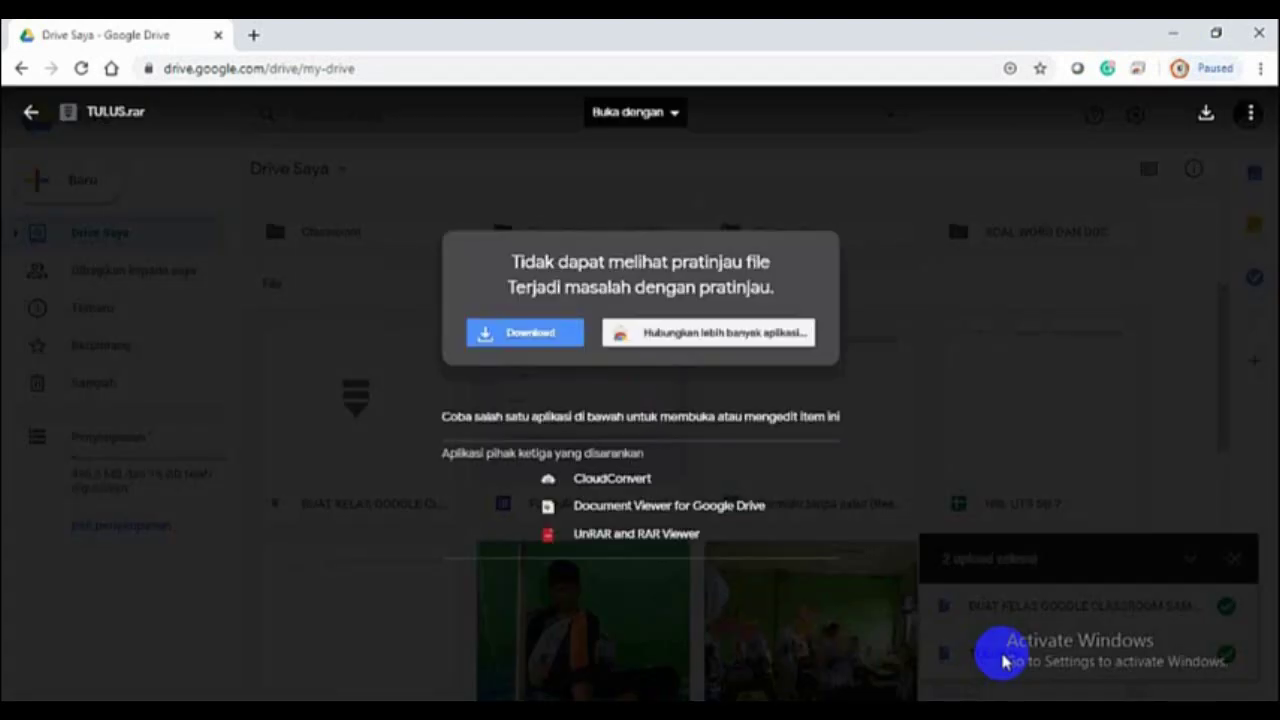
{"action": "left_click", "coordinate": [569, 343]}
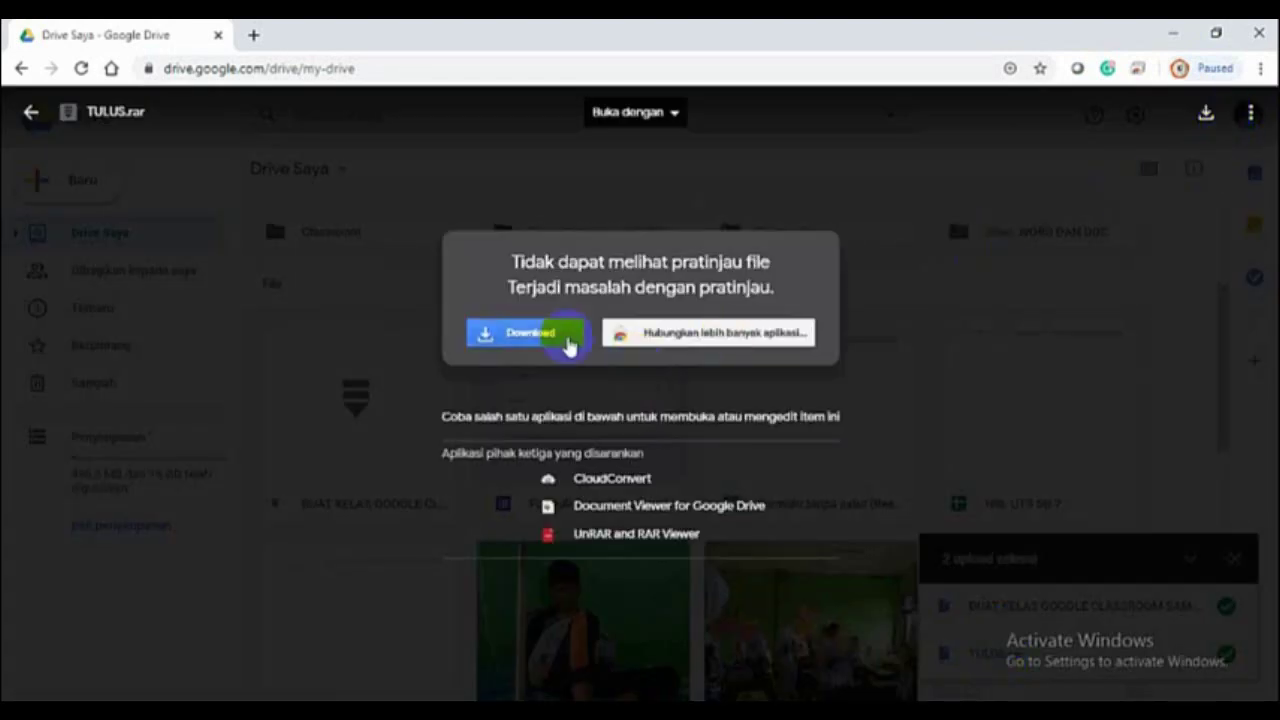
{"action": "left_click", "coordinate": [553, 338]}
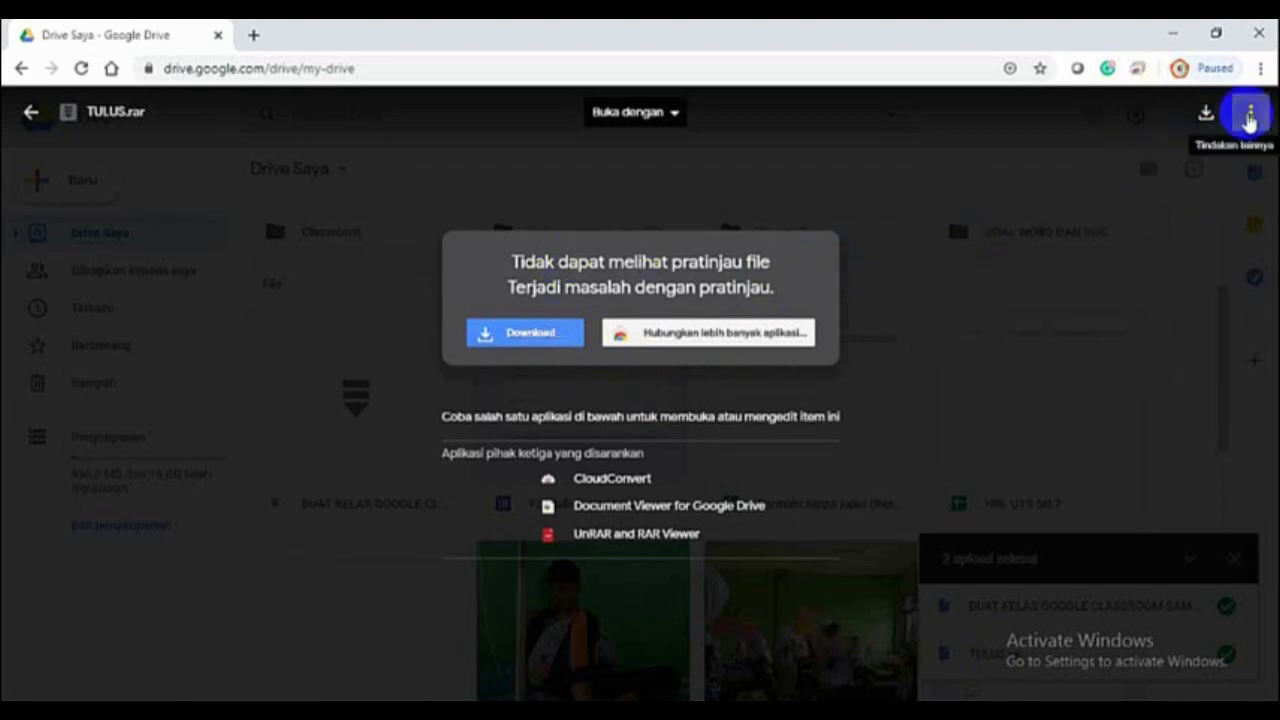
{"action": "left_click", "coordinate": [1249, 118]}
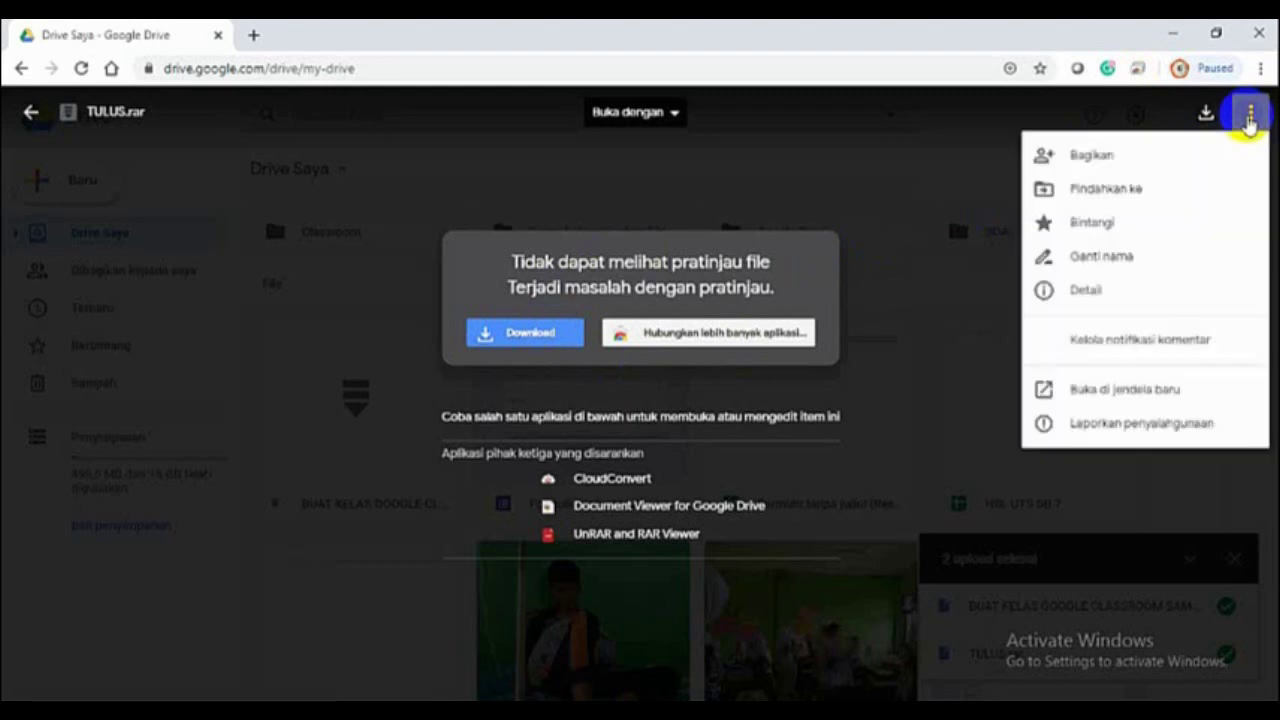
{"action": "left_click", "coordinate": [1095, 160]}
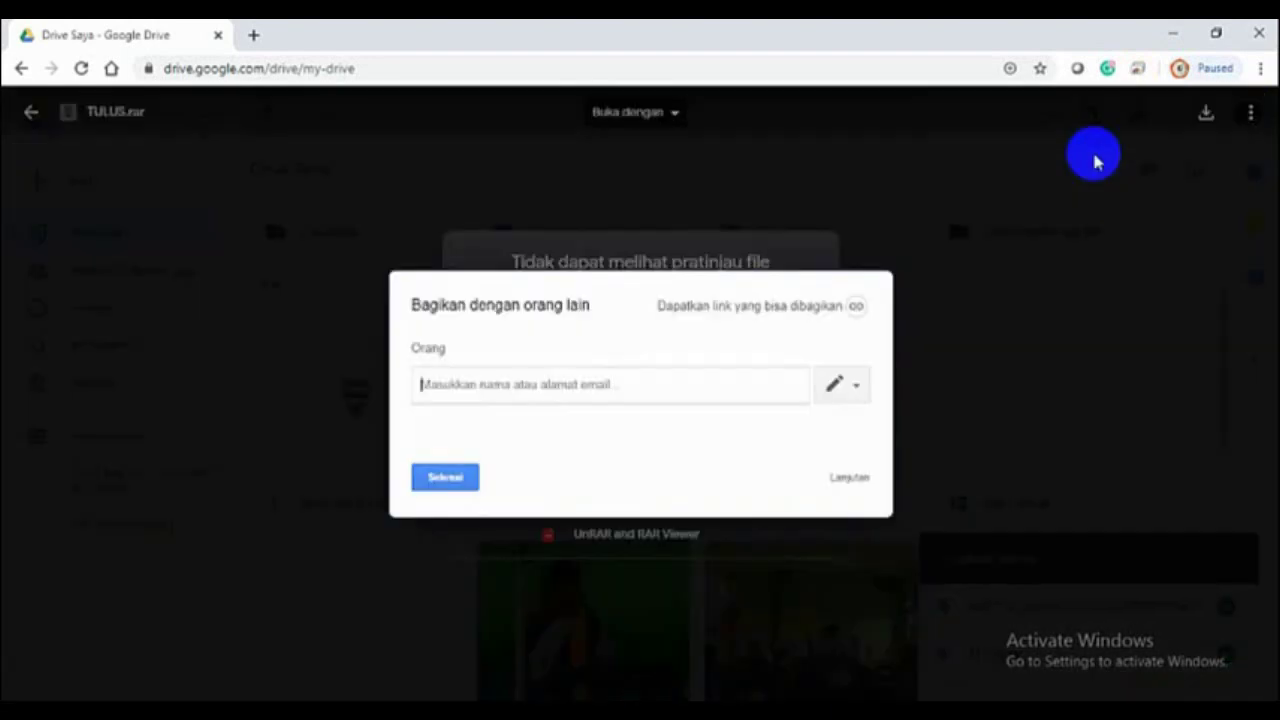
{"action": "left_click", "coordinate": [853, 480]}
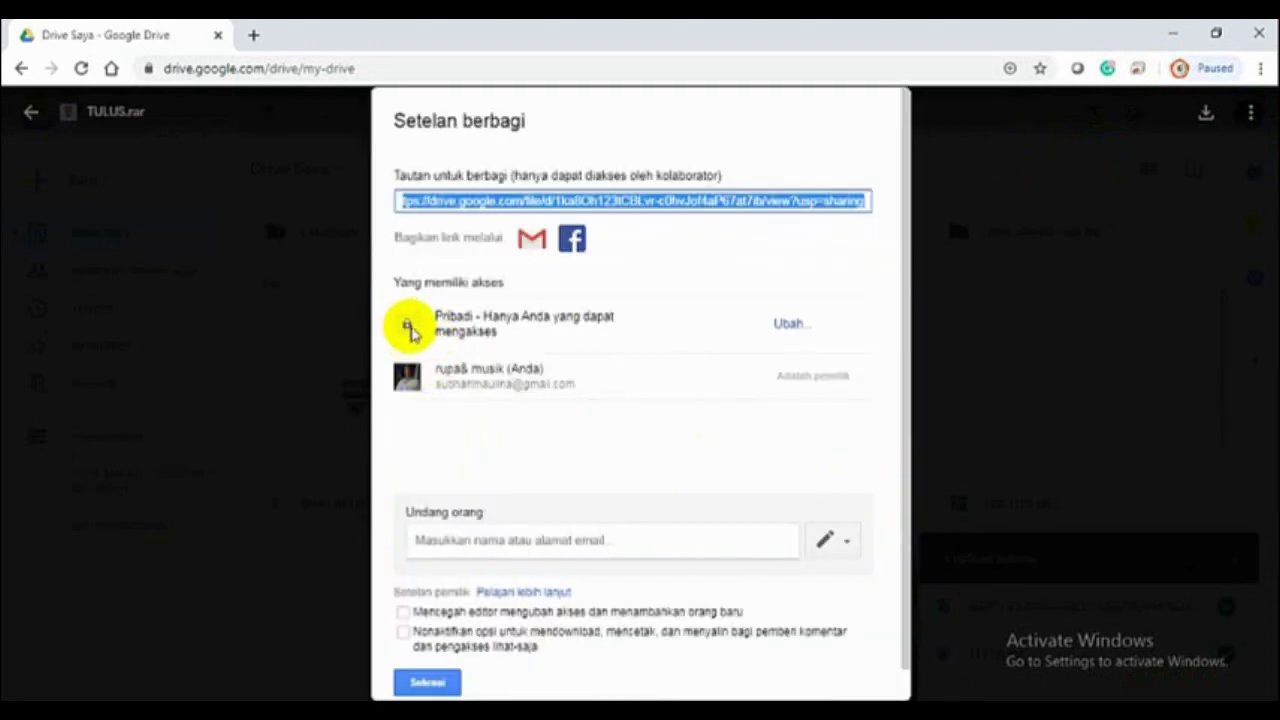
- Set the link sharing of TULUS.rar to "Aktif - Publik di web", save it, and copy the sharing link
{"action": "left_click", "coordinate": [410, 332]}
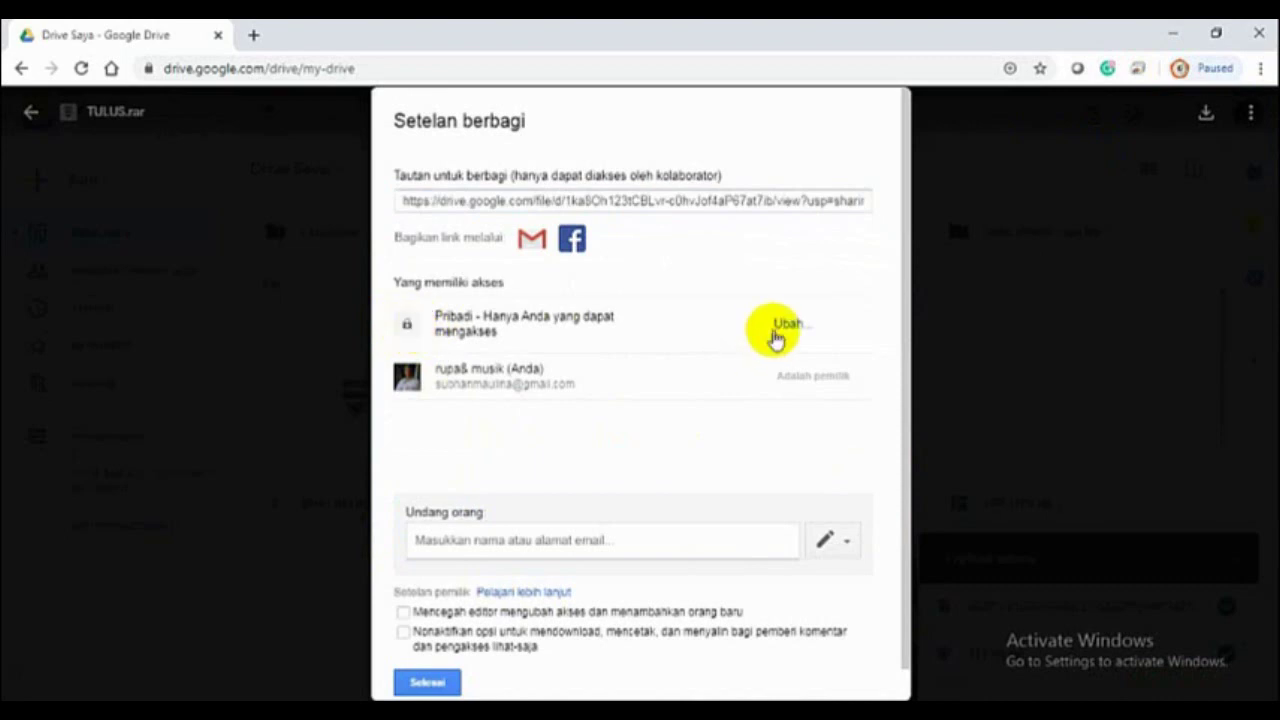
{"action": "left_click", "coordinate": [786, 330]}
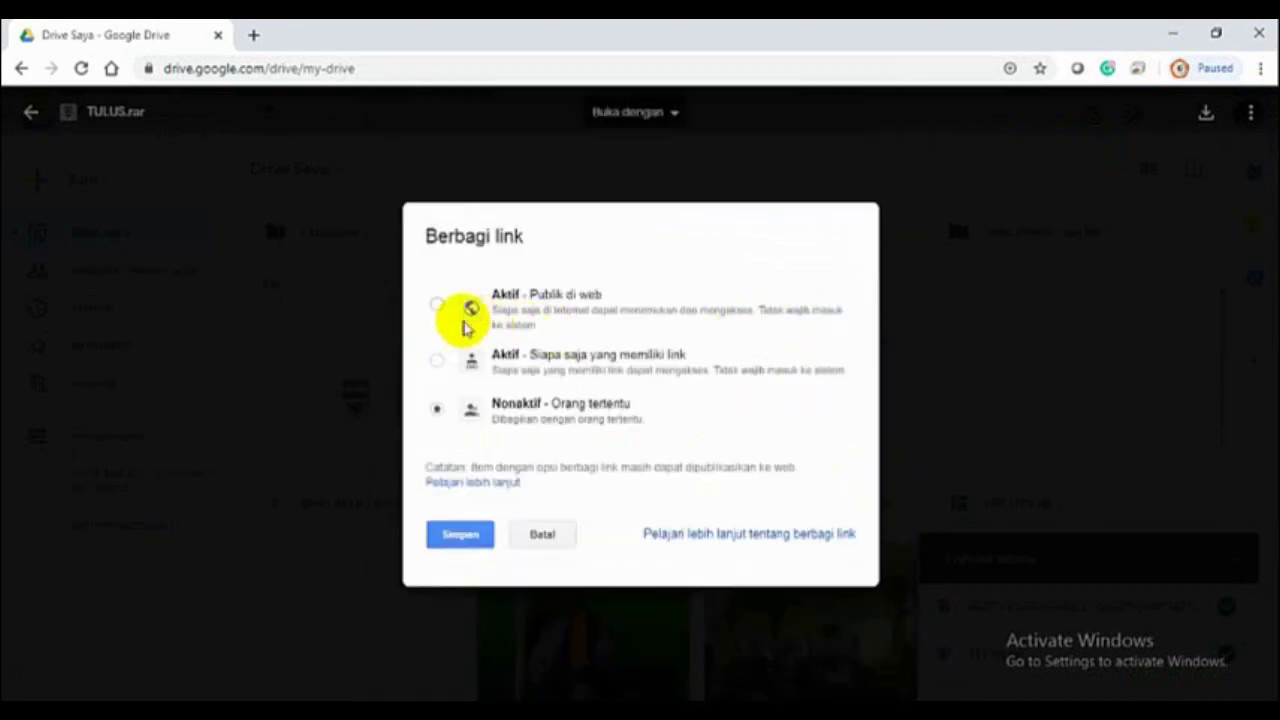
{"action": "left_click", "coordinate": [437, 305]}
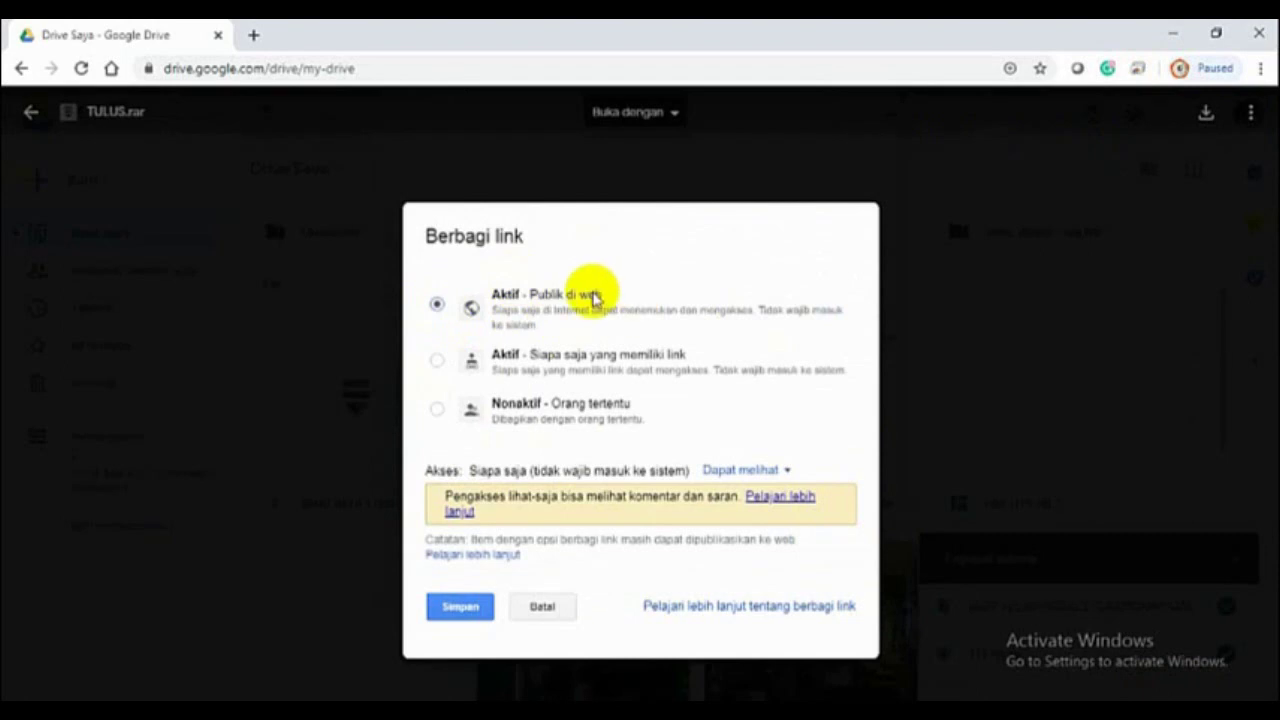
{"action": "left_click", "coordinate": [452, 608]}
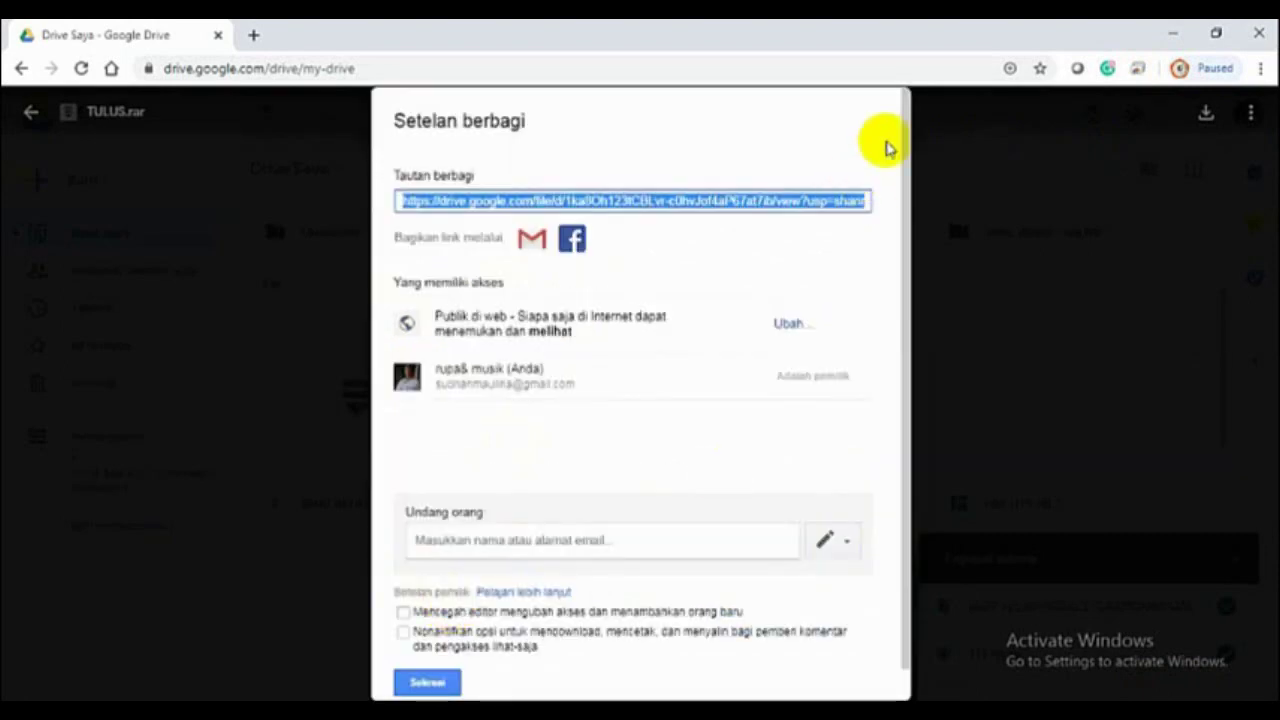
{"action": "right_click", "coordinate": [742, 201]}
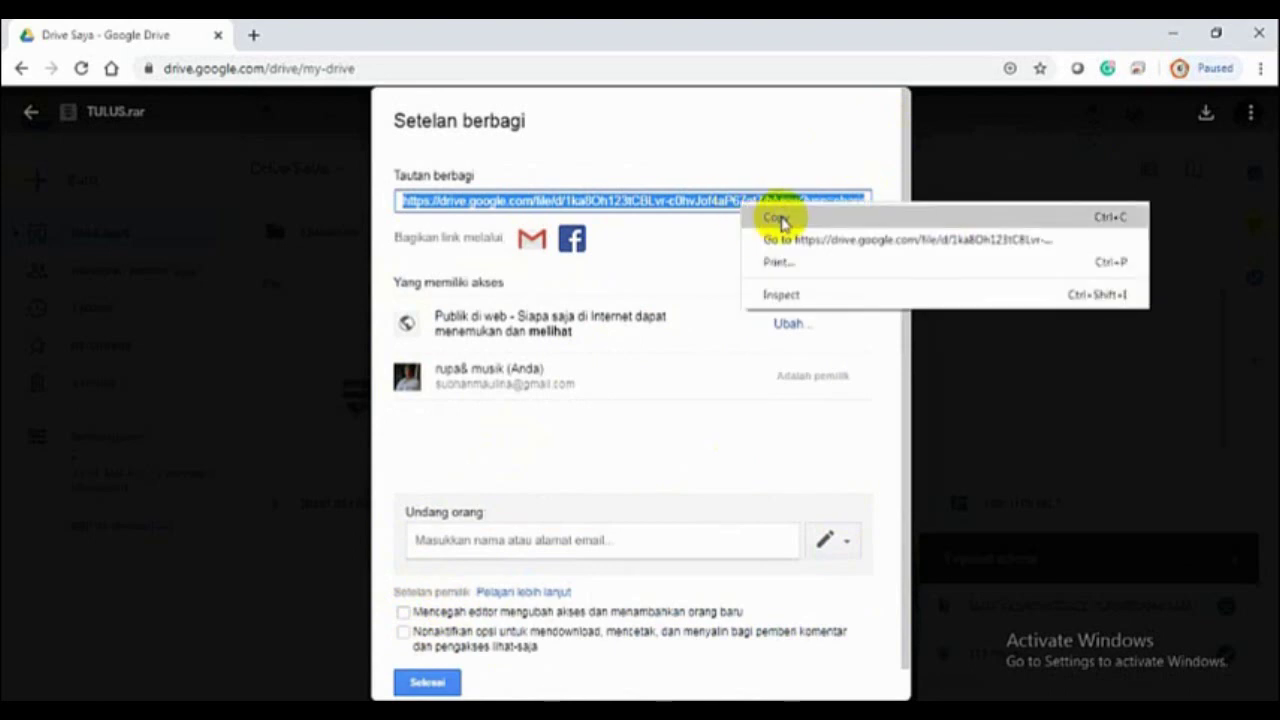
{"action": "left_click", "coordinate": [781, 218]}
- Switch to the Word document, write "Link File PPT" with the teacher's name below the first link, and paste the copied sharing link underneath
{"action": "left_click", "coordinate": [432, 710]}
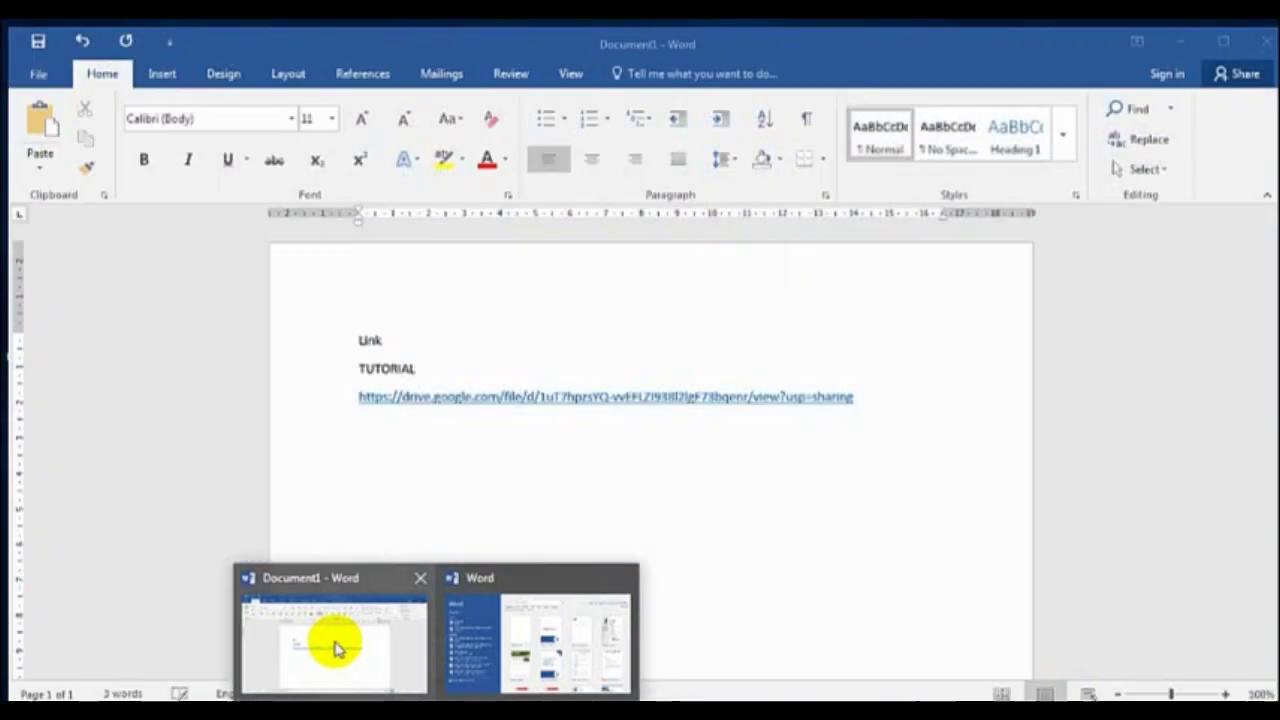
{"action": "left_click", "coordinate": [334, 646]}
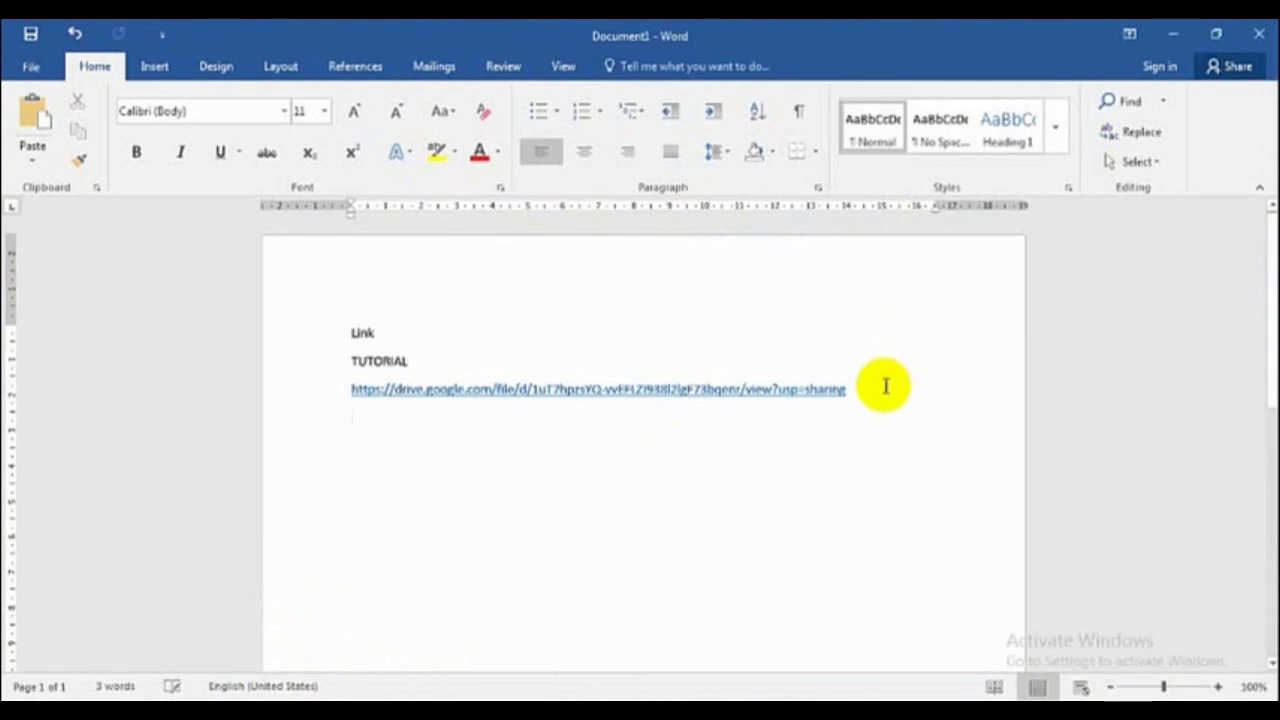
{"action": "key", "text": "Return"}
{"action": "key", "text": "Return"}
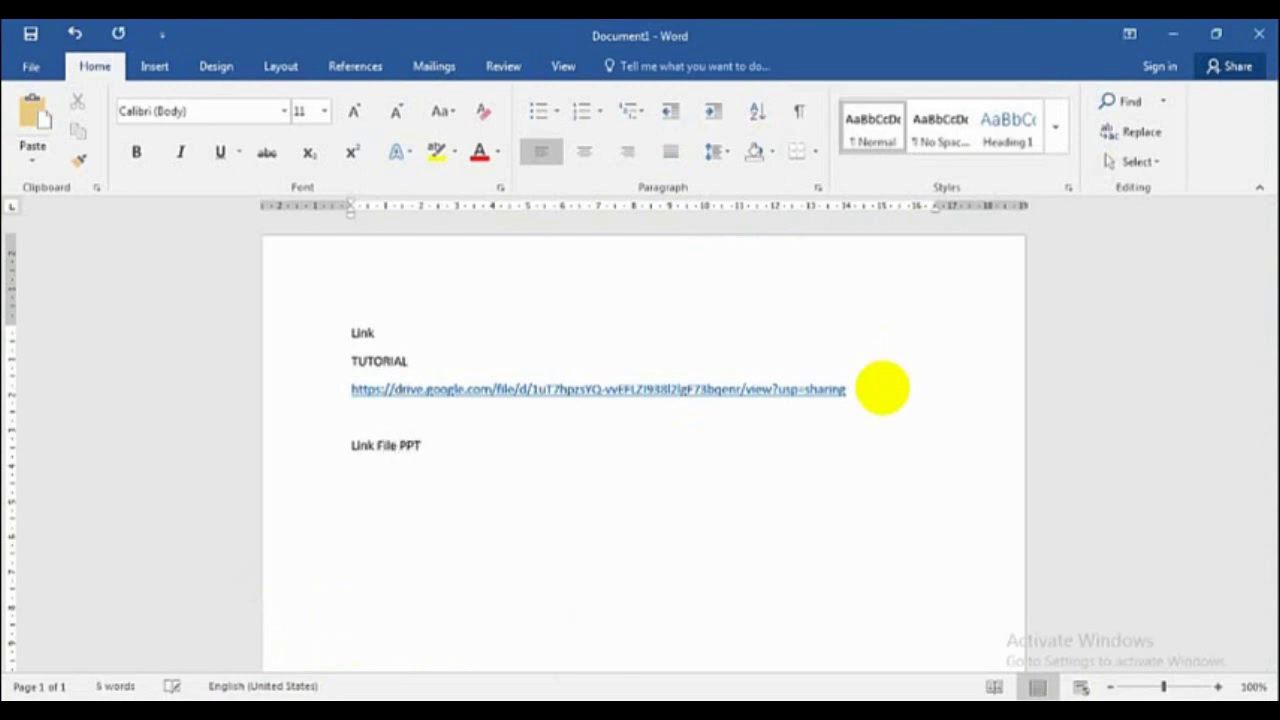
{"action": "type", "text": "Link File PPT"}
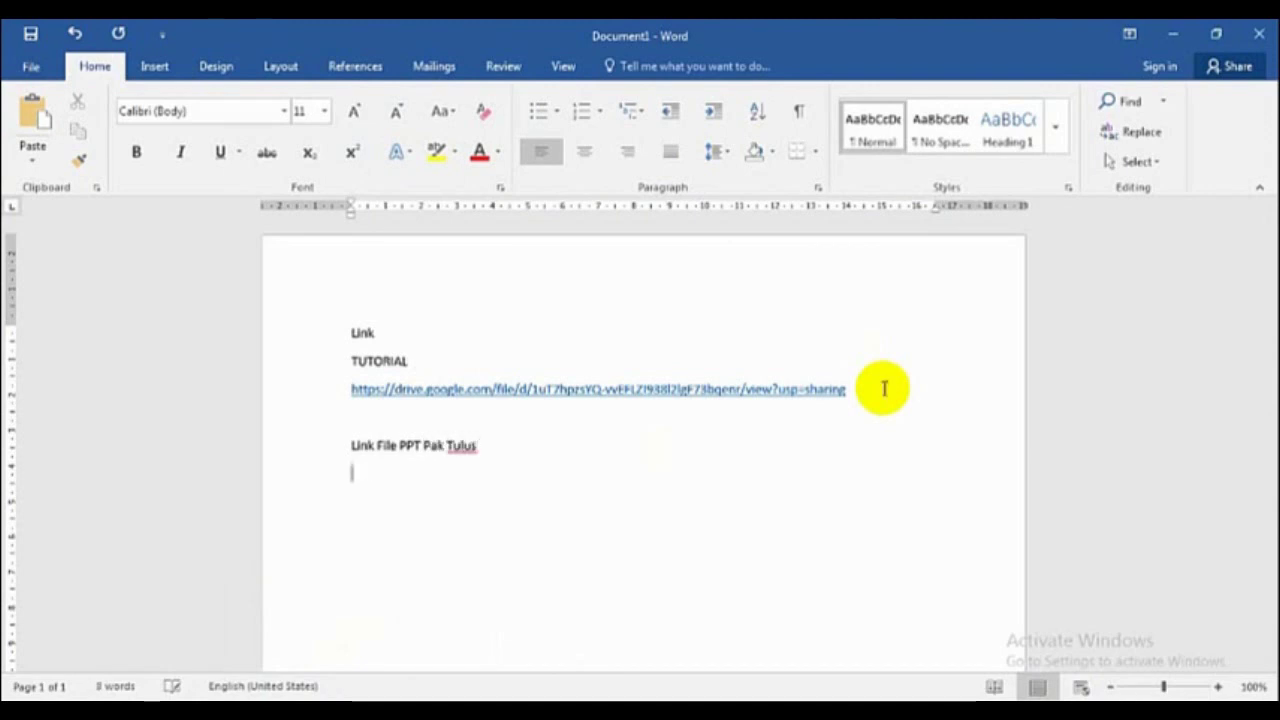
{"action": "key", "text": "ctrl+v"}
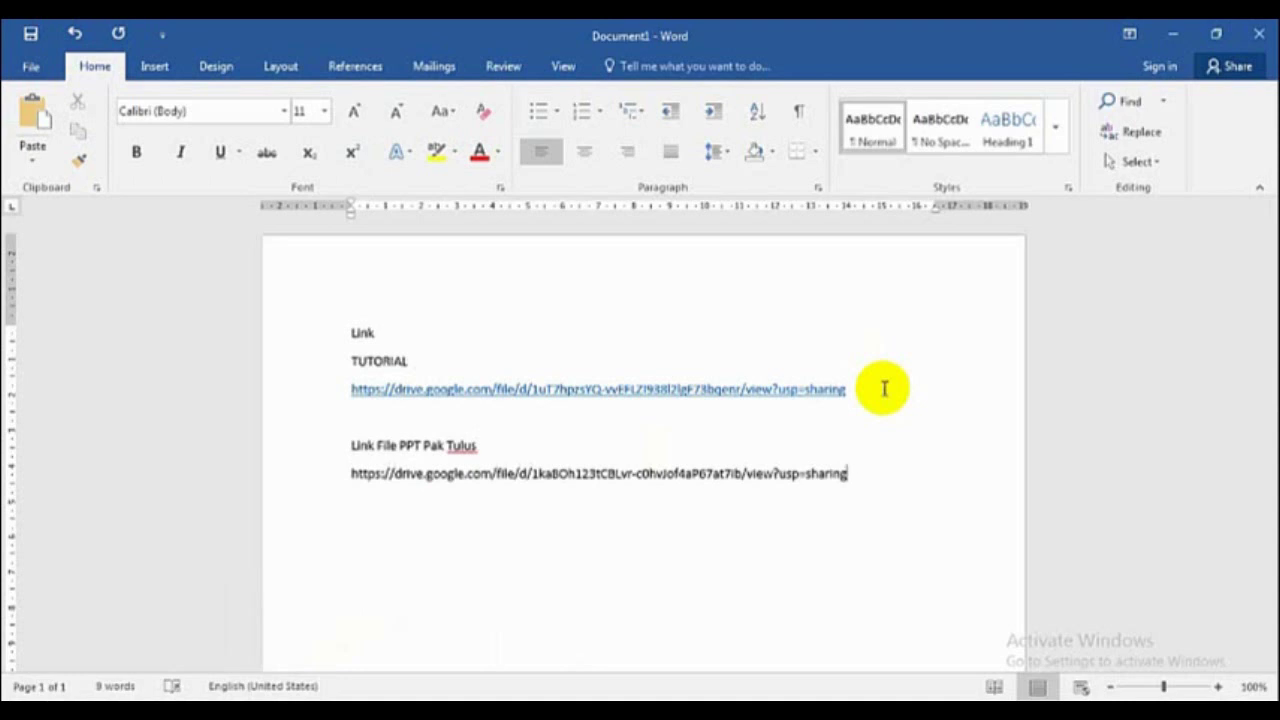
{"action": "key", "text": "Return"}
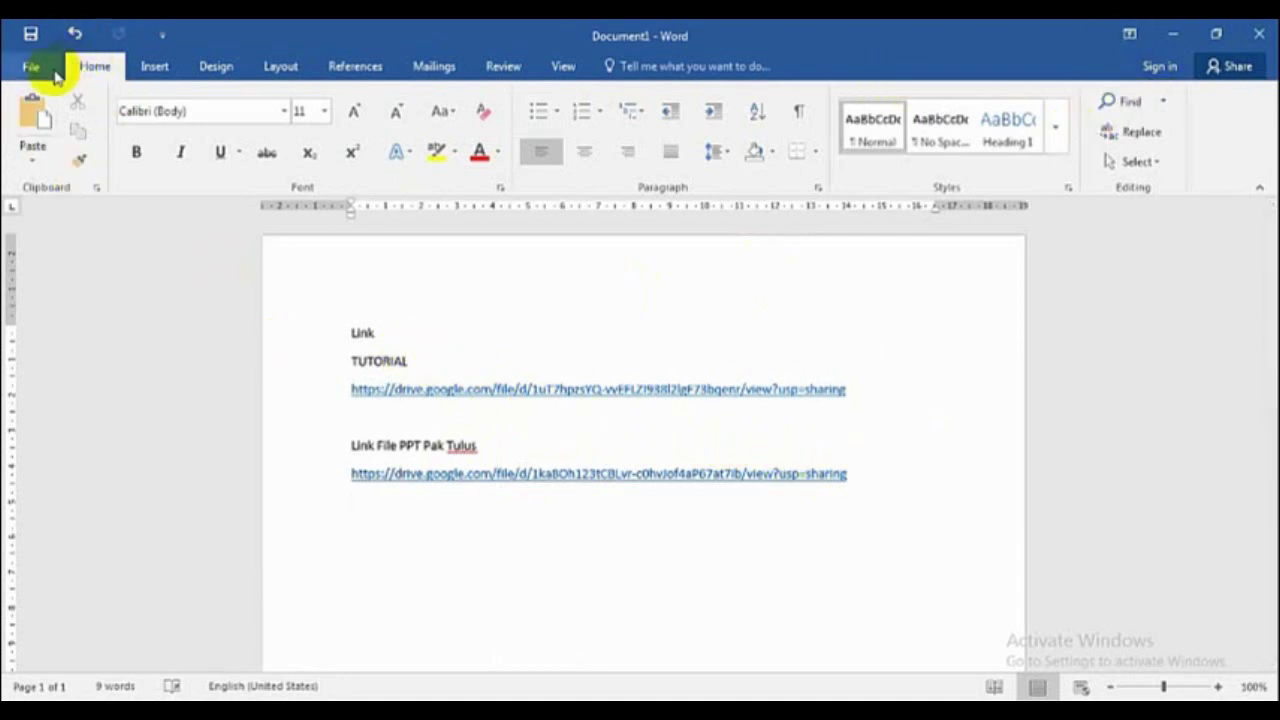
- Save the document as a Word Document named Link in the Documents folder
{"action": "left_click", "coordinate": [30, 33]}
{"action": "double_click", "coordinate": [228, 220]}
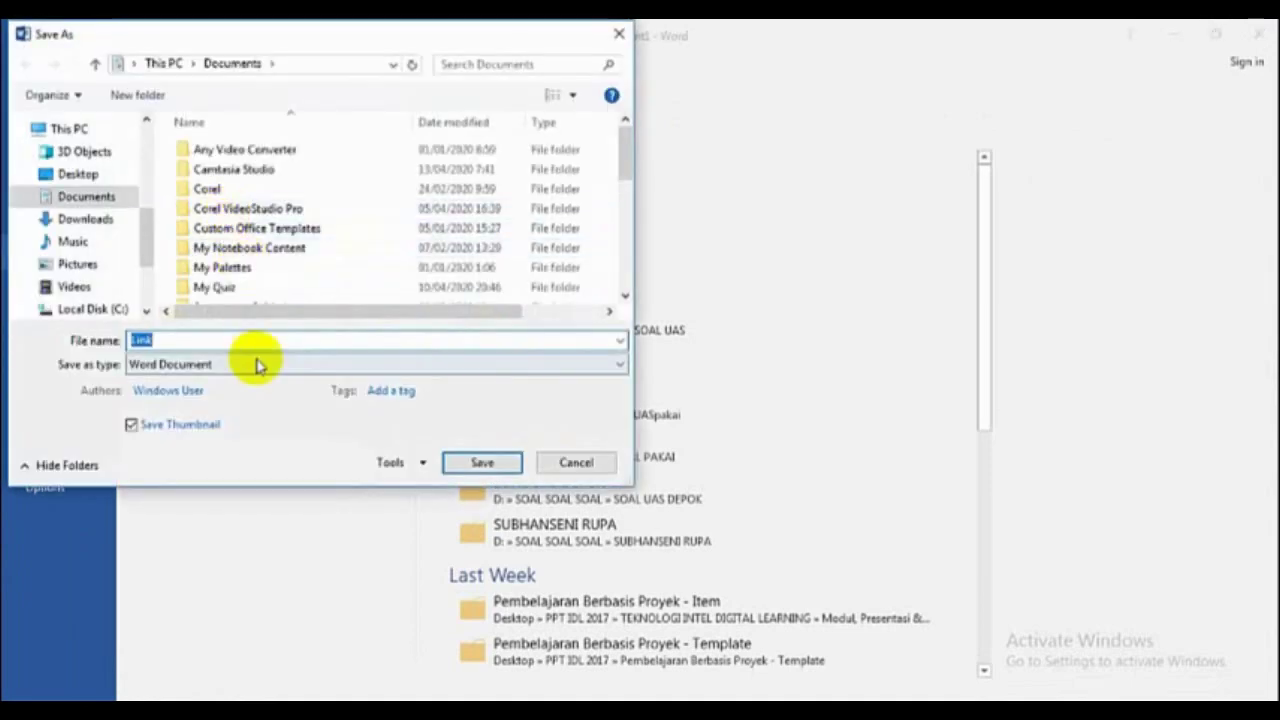
{"action": "left_click", "coordinate": [481, 463]}
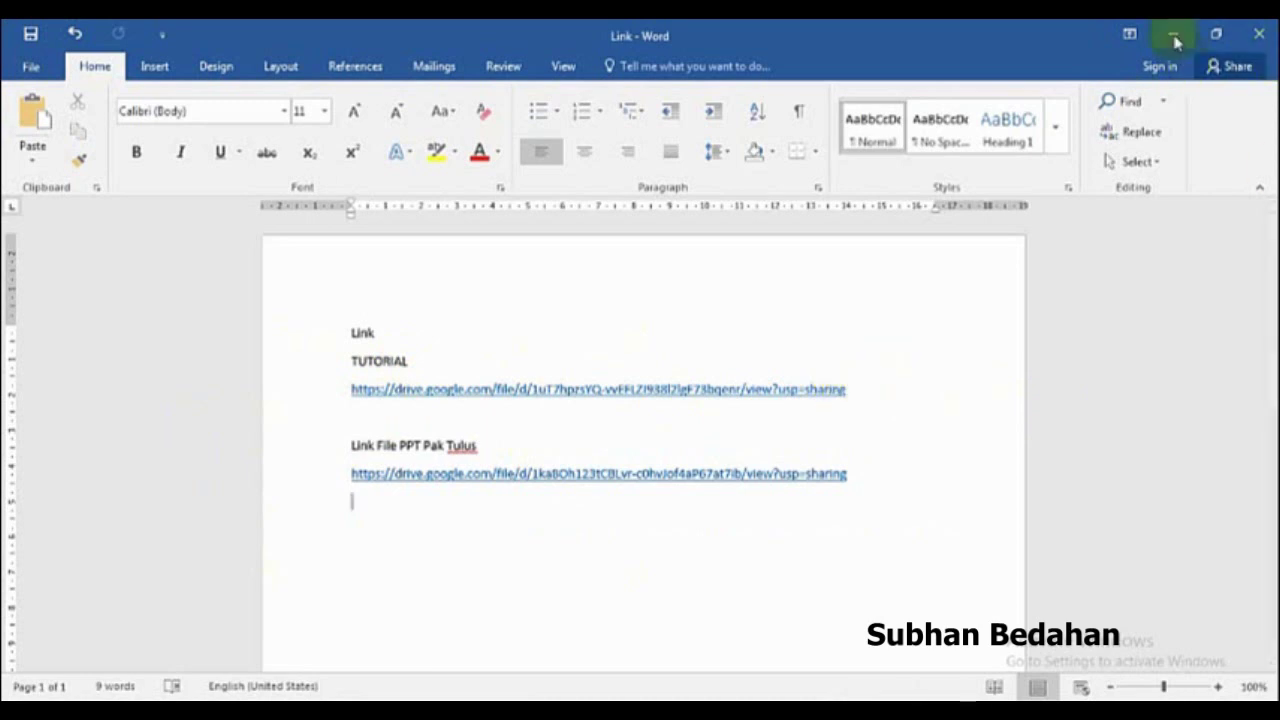
- Append "classroom" to the TUTORIAL line and return to Google Chrome
{"action": "left_click", "coordinate": [467, 356]}
{"action": "type", "text": "classroom"}
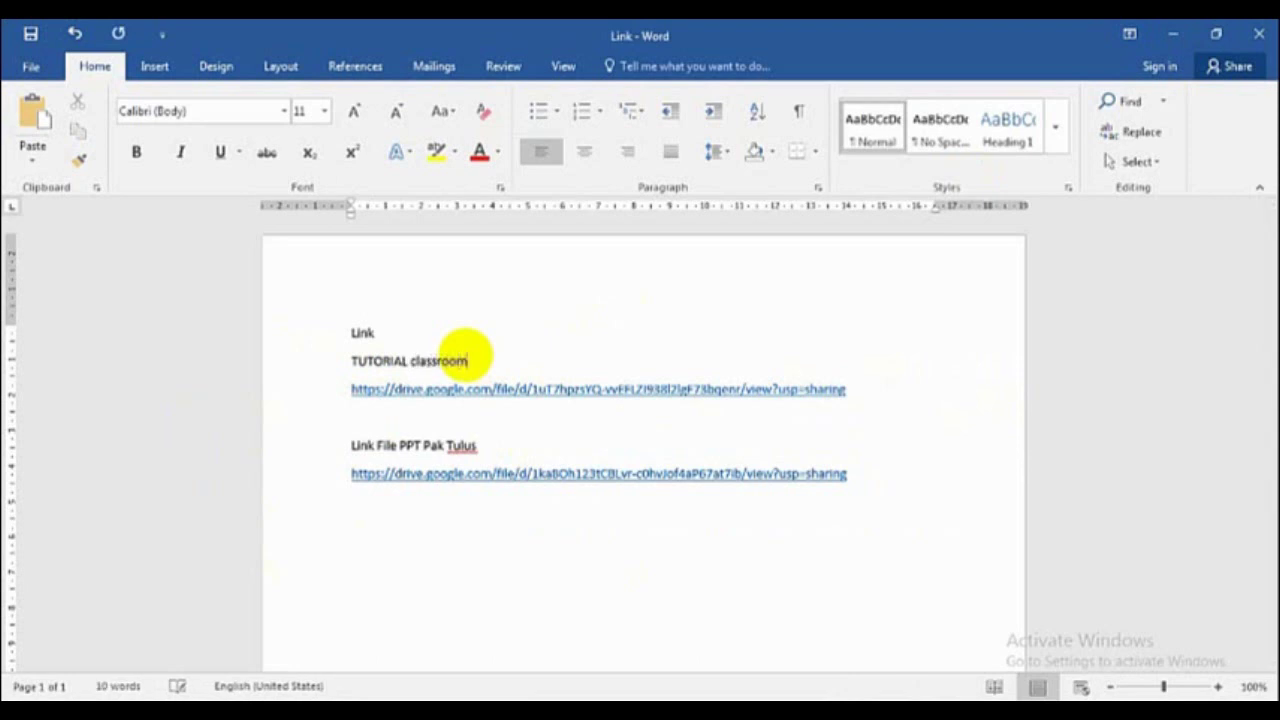
{"action": "left_click", "coordinate": [1176, 40]}
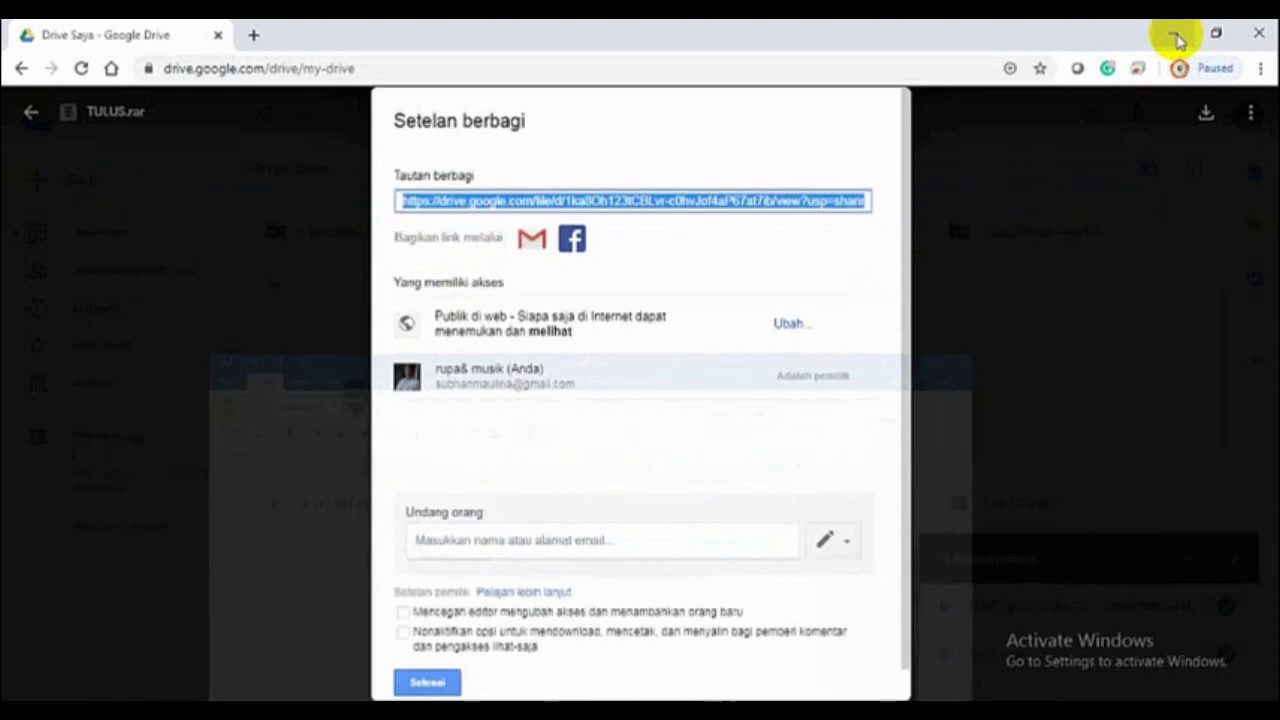
- Close the sharing settings and preview of TULUS.rar, and open Gmail from Google Drive
{"action": "left_click", "coordinate": [412, 686]}
{"action": "left_click", "coordinate": [38, 116]}
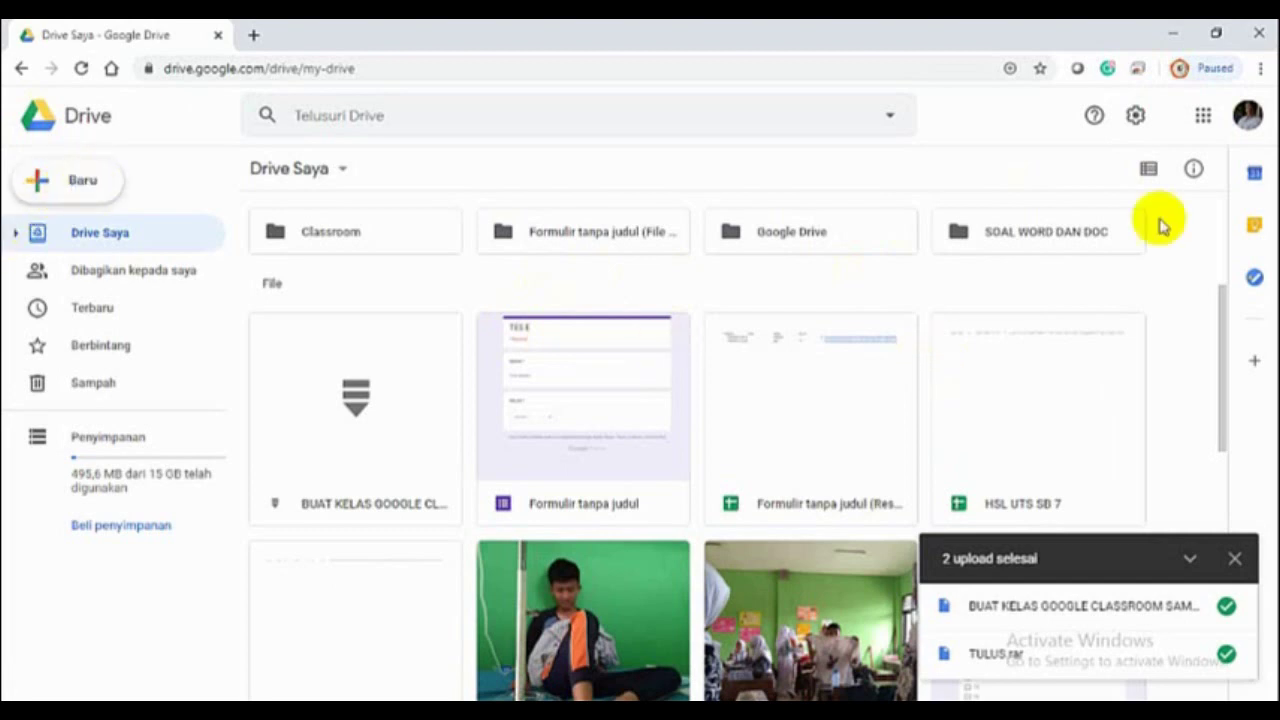
{"action": "left_click", "coordinate": [1204, 119]}
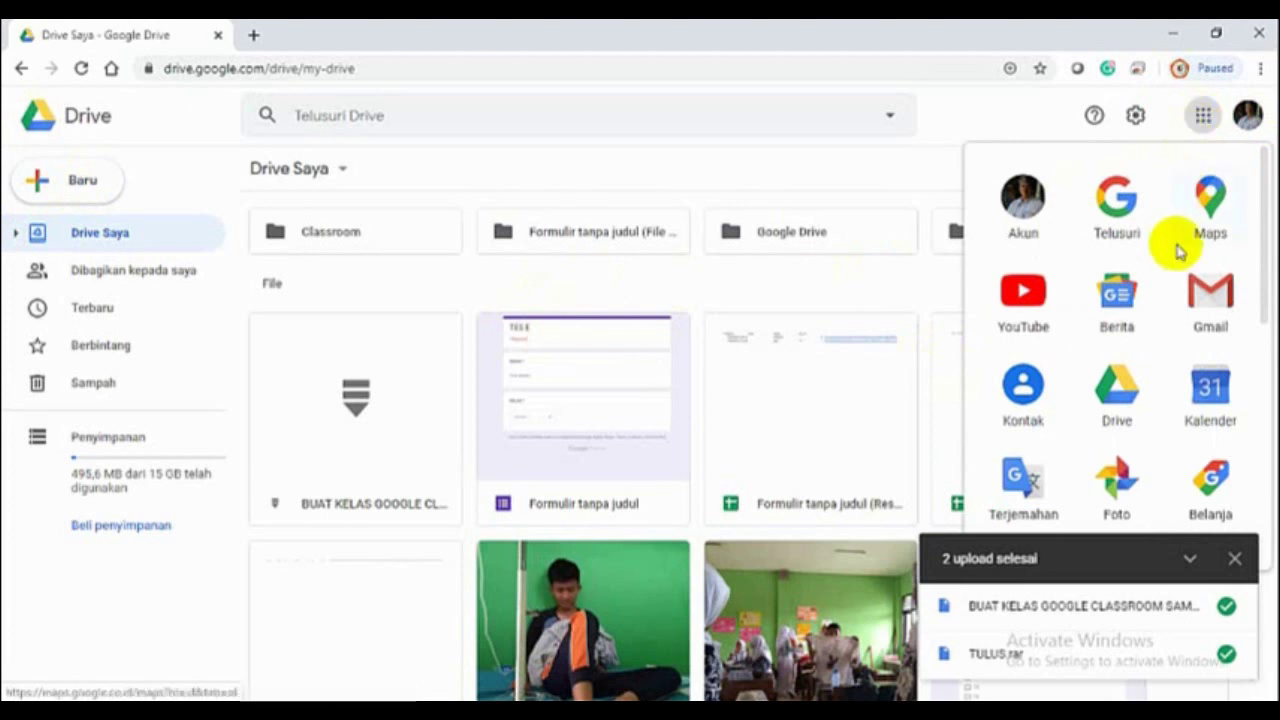
{"action": "left_click", "coordinate": [1210, 318]}
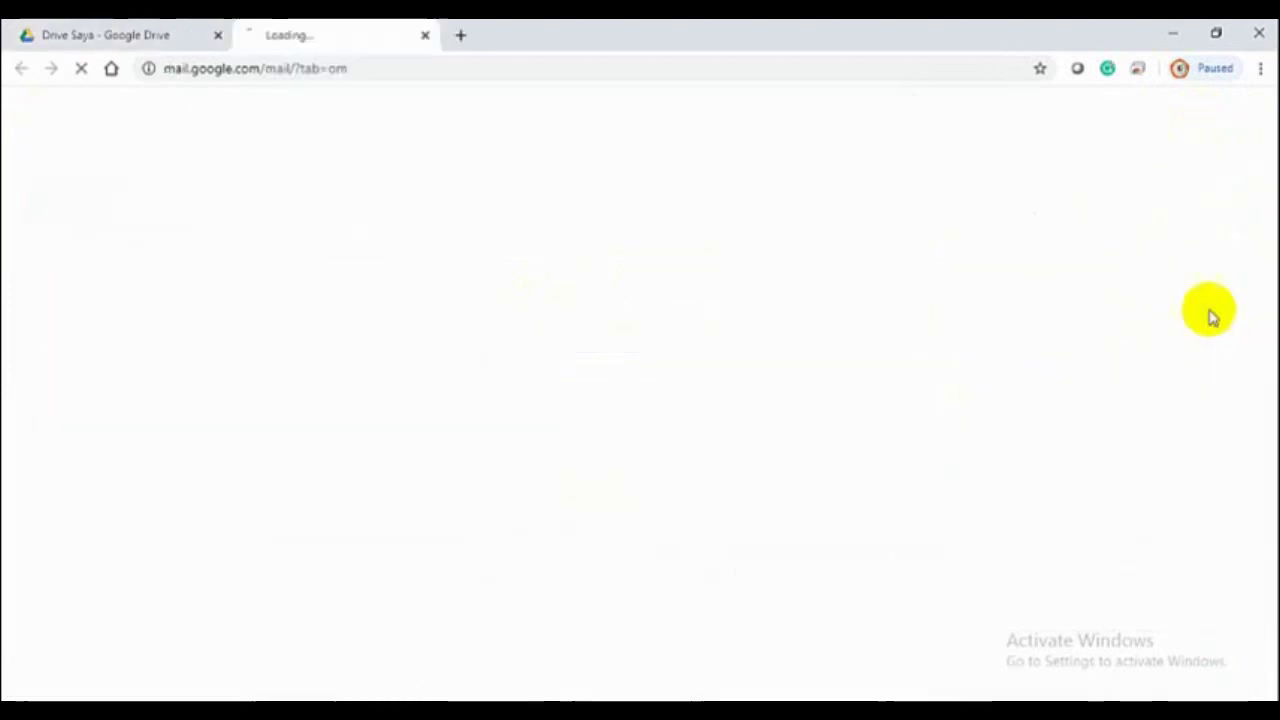